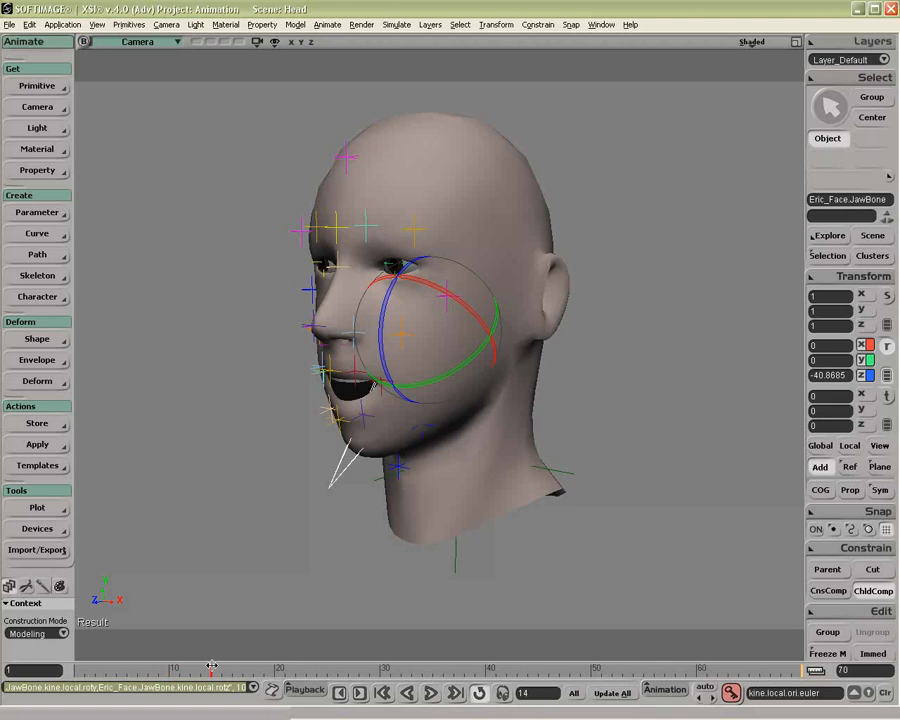
Step: Rotate the jaw bone open to about -40.87 degrees in Z, key it at frame 14, and return to frame 1
{"action": "left_click_drag", "start_coordinate": [393, 368], "coordinate": [393, 366]}
{"action": "left_click", "coordinate": [737, 698]}
{"action": "left_click_drag", "start_coordinate": [213, 669], "coordinate": [56, 667]}
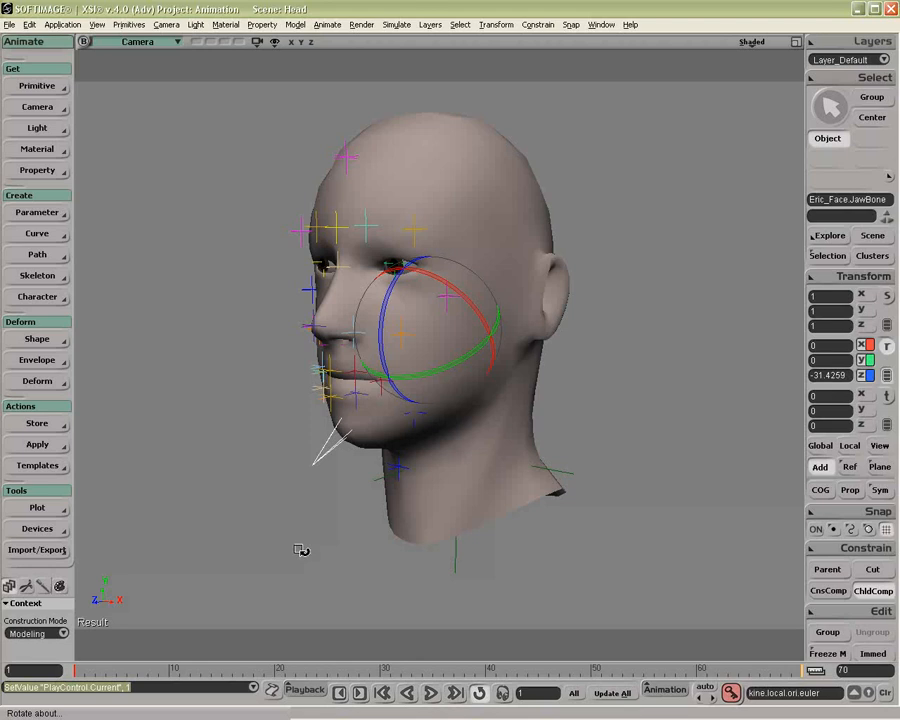
Step: Open the jaw bone's local transform properties and resize and place the window beside the head
{"action": "key", "text": "ctrl+k"}
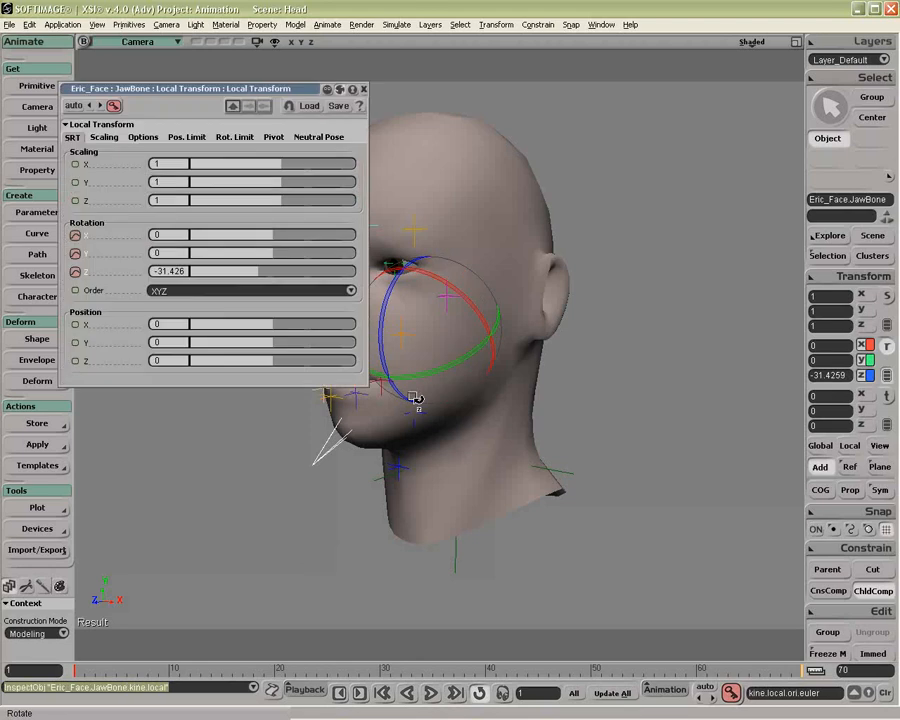
{"action": "left_click_drag", "start_coordinate": [366, 390], "coordinate": [255, 398]}
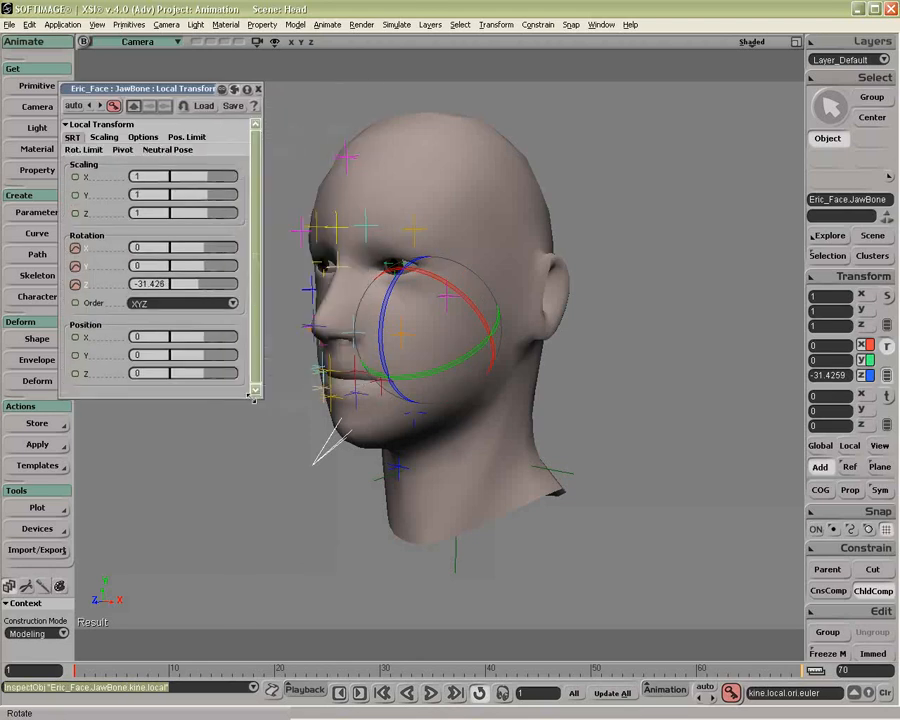
{"action": "left_click_drag", "start_coordinate": [120, 88], "coordinate": [139, 75]}
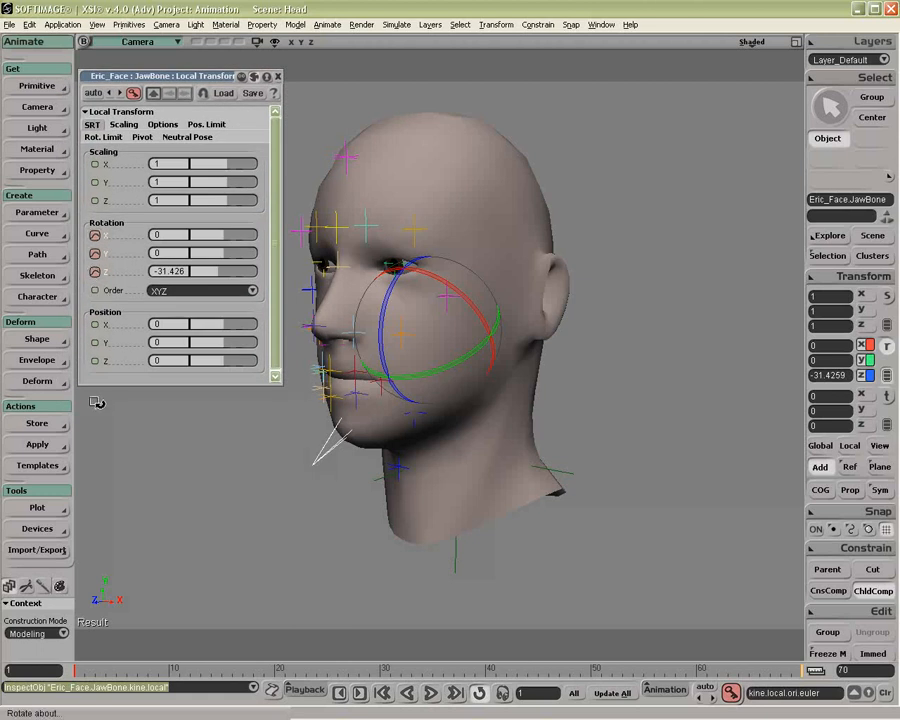
Step: Store the jaw bone's marked-parameter Fcurves as an action named Jaw, removing the original animation and adding the source as a mixer clip
{"action": "left_click", "coordinate": [37, 424]}
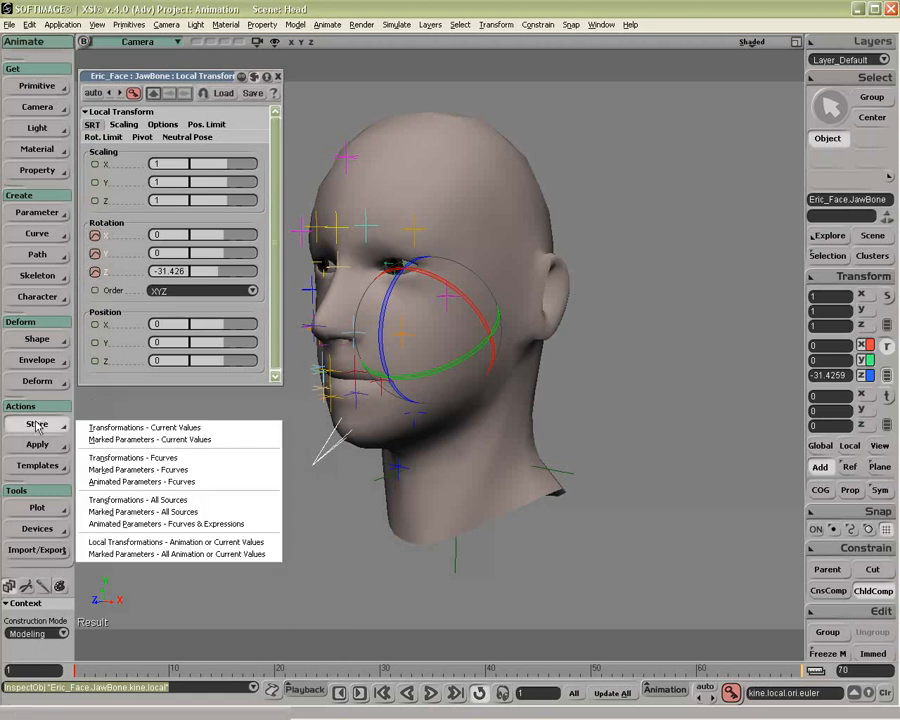
{"action": "left_click", "coordinate": [115, 470]}
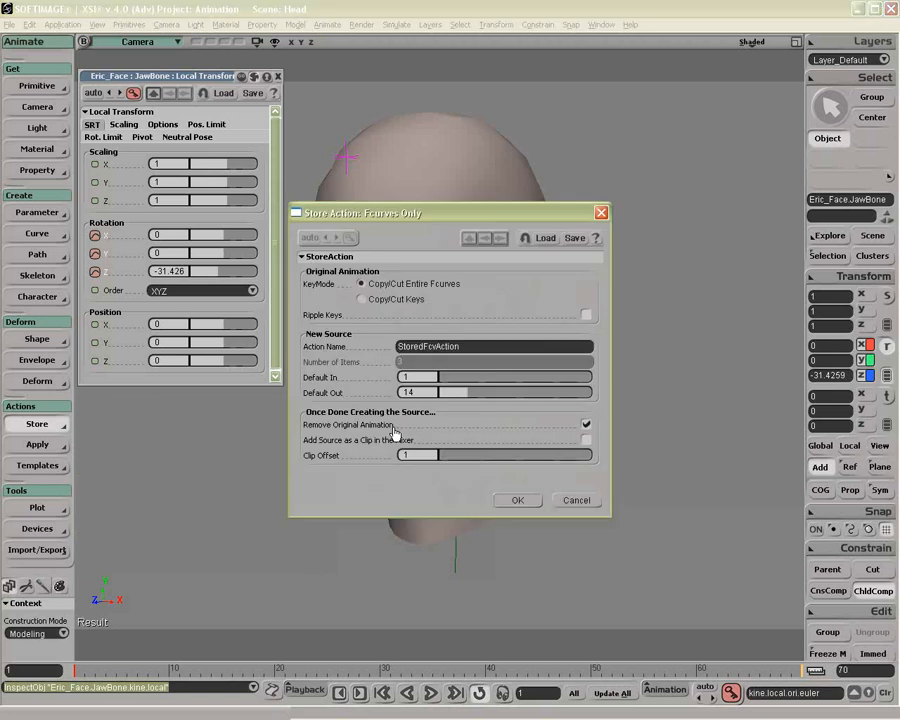
{"action": "double_click", "coordinate": [485, 347]}
{"action": "type", "text": "Jaw"}
{"action": "left_click", "coordinate": [586, 440]}
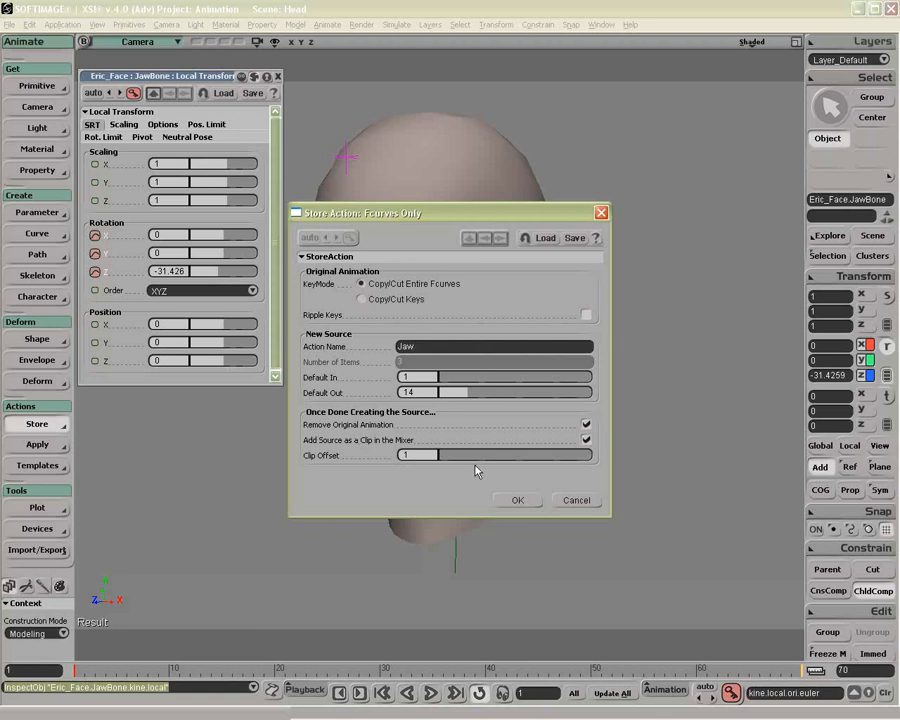
{"action": "left_click", "coordinate": [518, 500]}
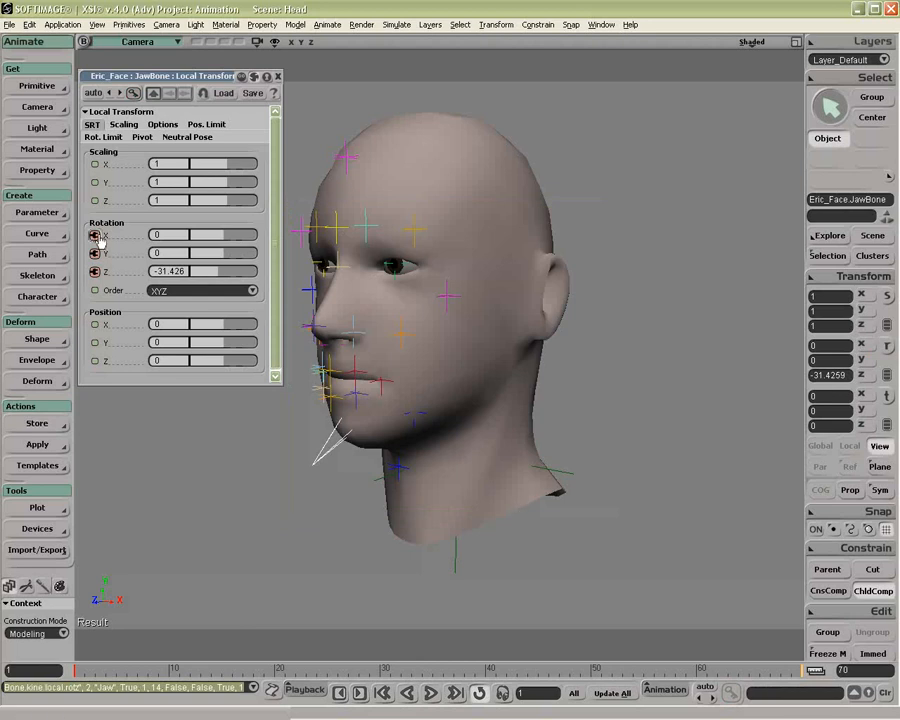
Step: Open the Animation Mixer, enlarge it to show the Jaw clip, and scrub to frame 5
{"action": "key", "text": "alt+0"}
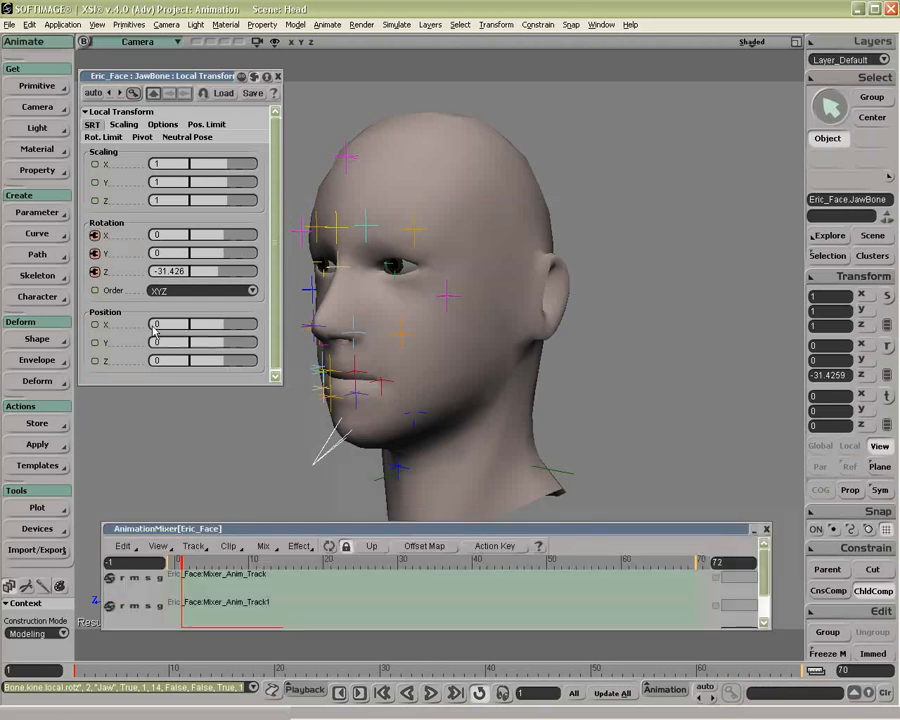
{"action": "left_click_drag", "start_coordinate": [212, 628], "coordinate": [212, 658]}
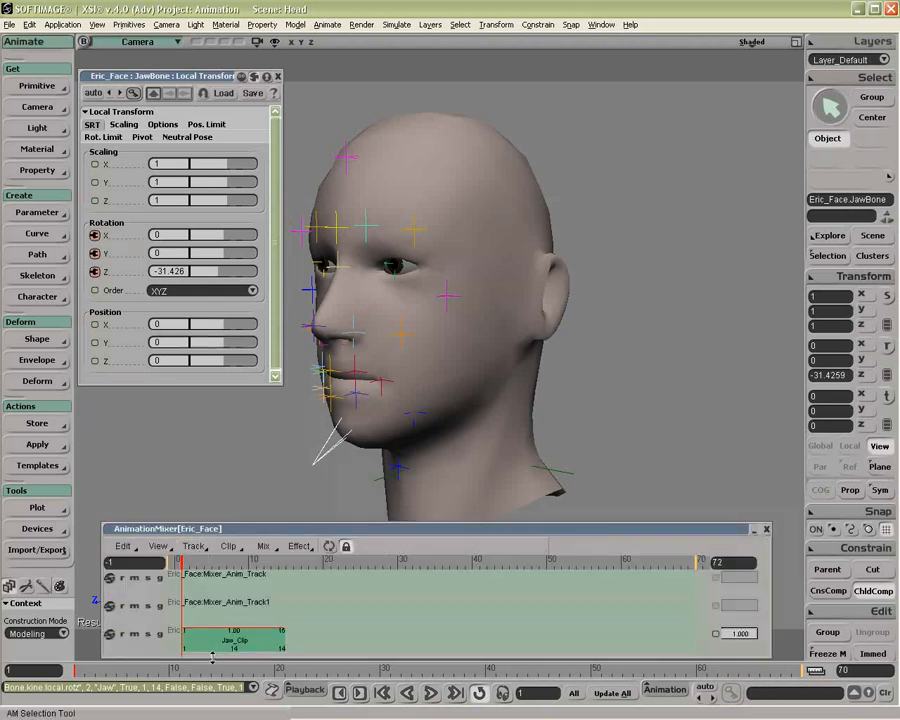
{"action": "left_click_drag", "start_coordinate": [229, 531], "coordinate": [224, 525]}
{"action": "left_click_drag", "start_coordinate": [186, 556], "coordinate": [208, 556]}
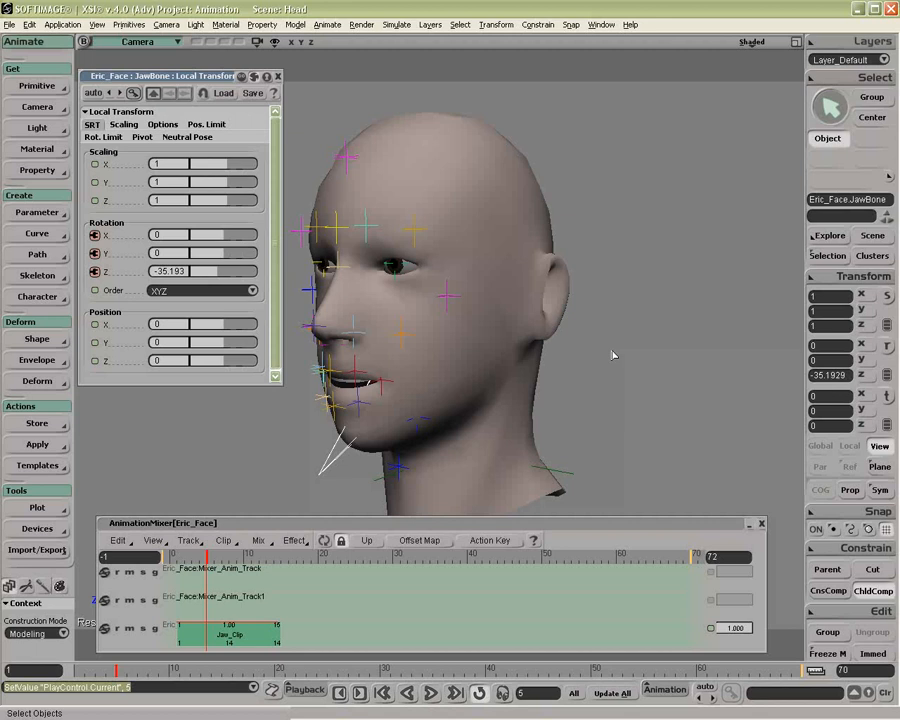
Step: Open an Explorer and select the Jaw source in Eric_Face's Mixer, under Sources > Animation
{"action": "key", "text": "8"}
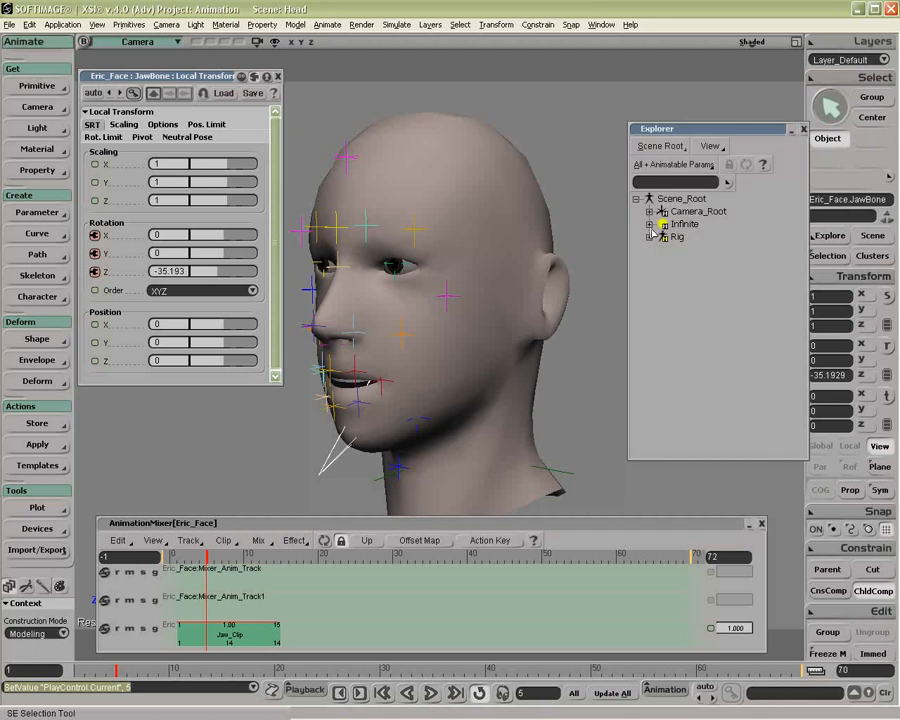
{"action": "left_click", "coordinate": [652, 237]}
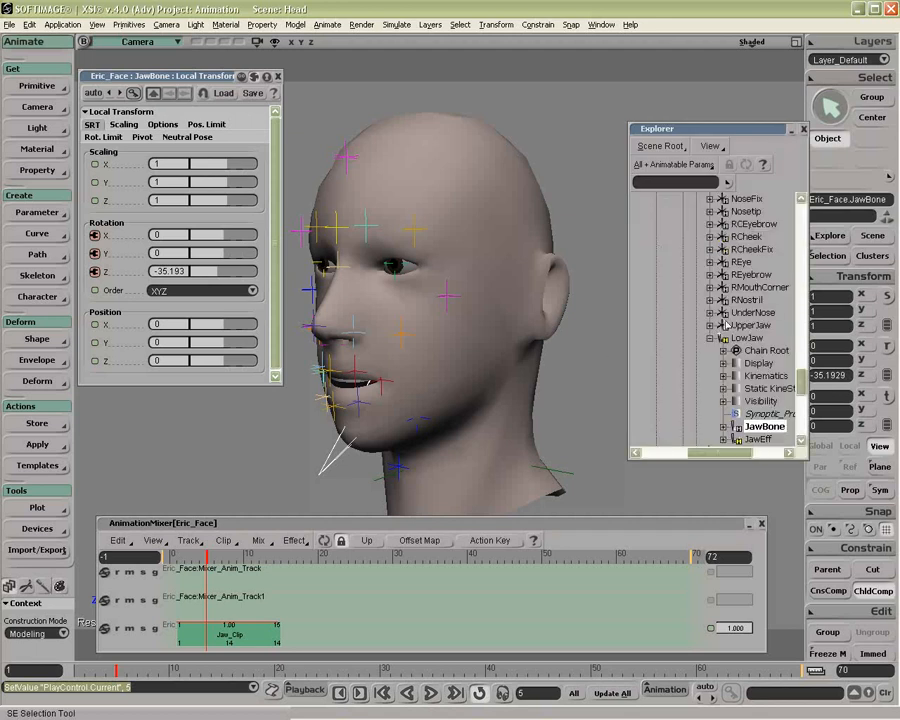
{"action": "scroll", "coordinate": [705, 320], "scroll_direction": "up", "scroll_amount": 10}
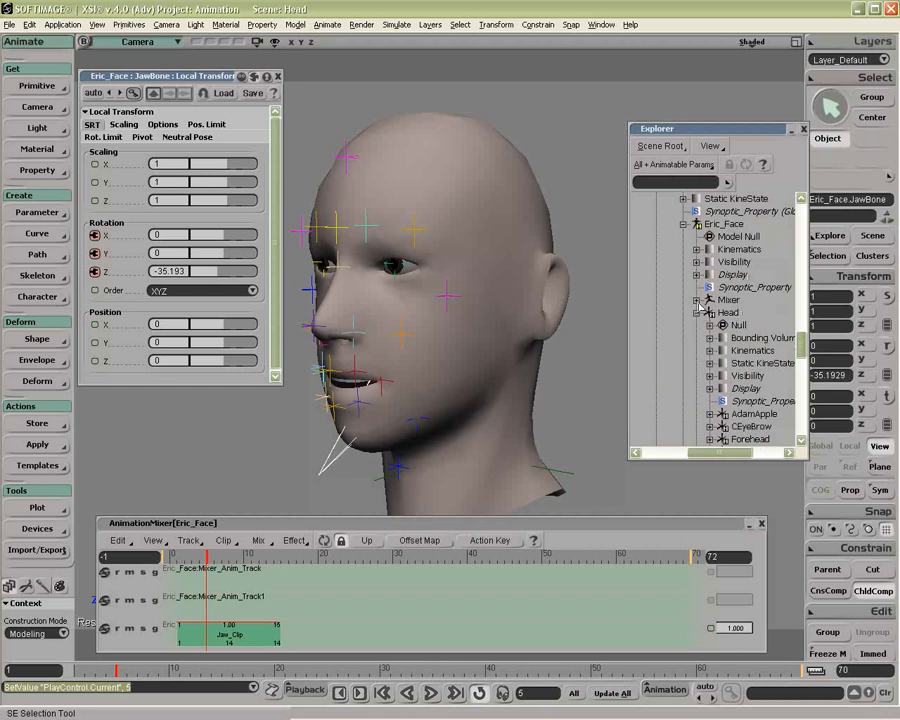
{"action": "left_click", "coordinate": [697, 301]}
{"action": "left_click", "coordinate": [710, 325]}
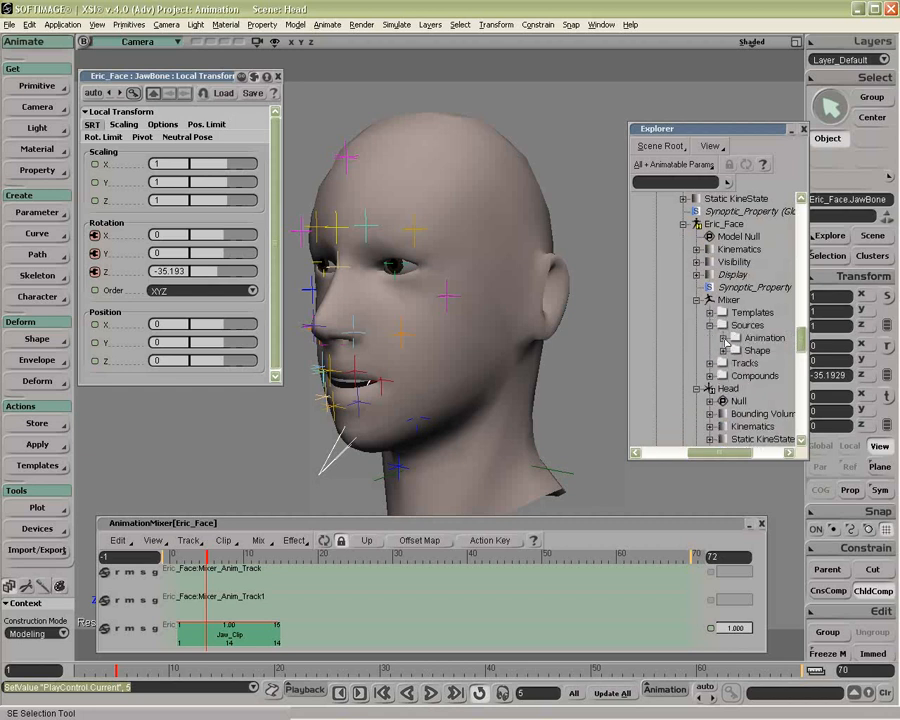
{"action": "left_click", "coordinate": [723, 338]}
{"action": "left_click", "coordinate": [768, 351]}
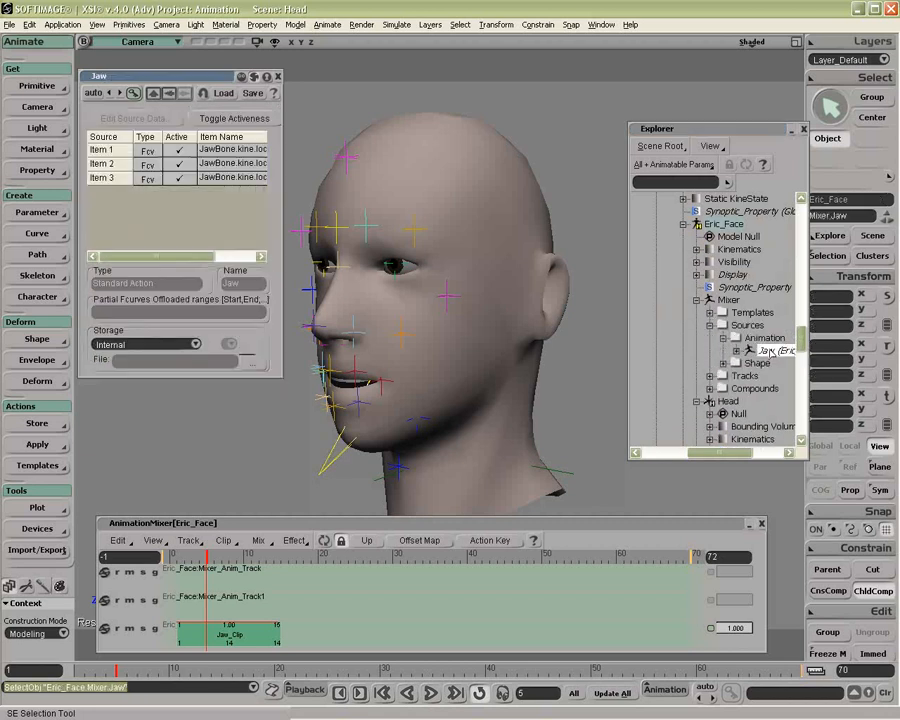
Step: Close the Jaw source's properties and apply the selected Jaw action back onto the model as direct animation
{"action": "left_click", "coordinate": [278, 77]}
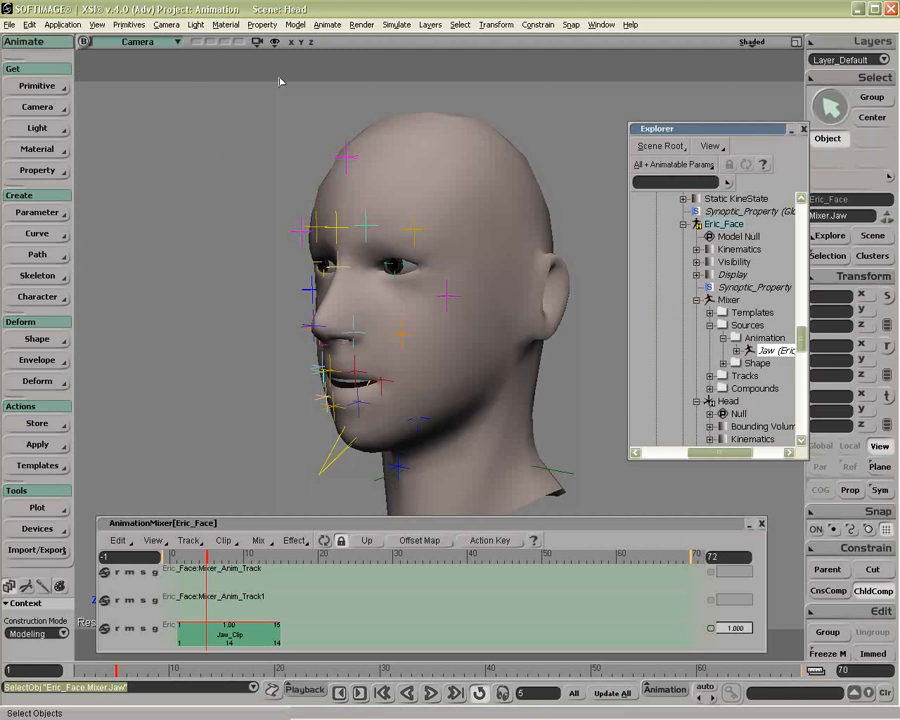
{"action": "left_click", "coordinate": [40, 444]}
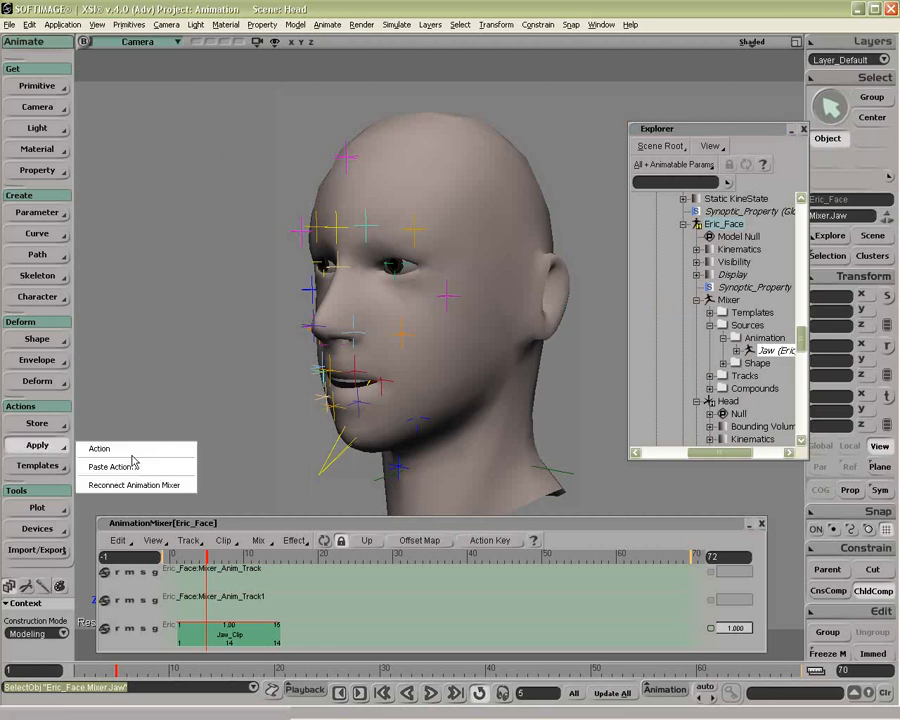
{"action": "left_click", "coordinate": [127, 450]}
Step: Move the Jaw clip to start at frame 21 and open the jaw bone's local transform properties at frame 1
{"action": "left_click_drag", "start_coordinate": [234, 628], "coordinate": [382, 628]}
{"action": "left_click_drag", "start_coordinate": [324, 557], "coordinate": [177, 557]}
{"action": "left_click", "coordinate": [324, 460]}
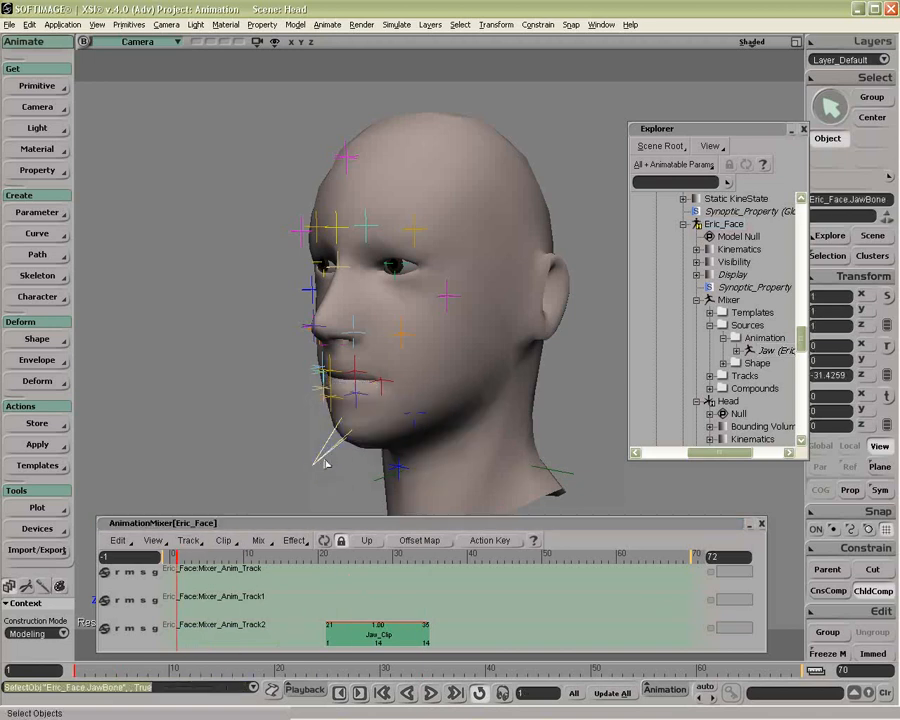
{"action": "key", "text": "ctrl+k"}
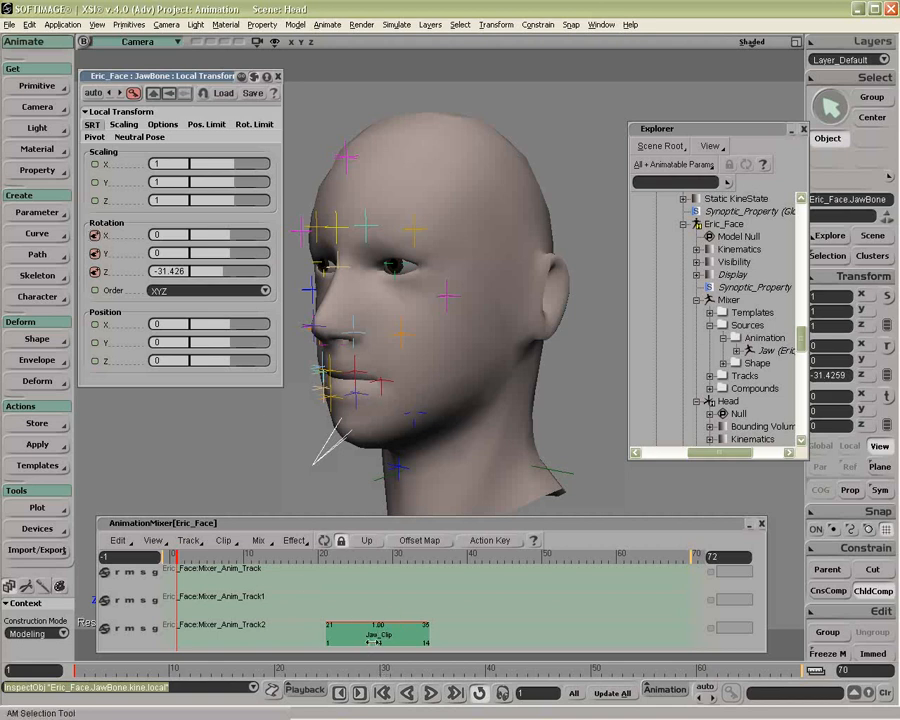
Step: Test the Jaw clip by scrubbing with it at the timeline start, then move it to start at frame 19 and return to frame 1
{"action": "left_click_drag", "start_coordinate": [374, 642], "coordinate": [222, 635]}
{"action": "left_click_drag", "start_coordinate": [191, 558], "coordinate": [259, 559]}
{"action": "left_click_drag", "start_coordinate": [222, 635], "coordinate": [356, 632]}
{"action": "left_click_drag", "start_coordinate": [240, 557], "coordinate": [177, 553]}
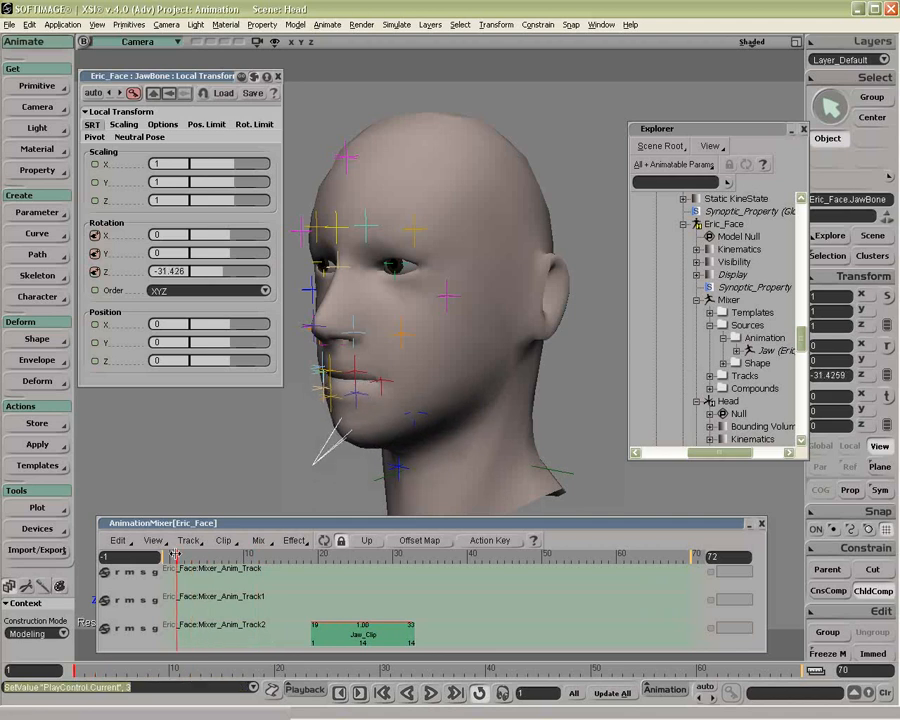
Step: Try rotating the jaw bone to about -43.75 degrees in Z at frame 8 without keying, and scrub to frame 7
{"action": "left_click_drag", "start_coordinate": [175, 555], "coordinate": [229, 556]}
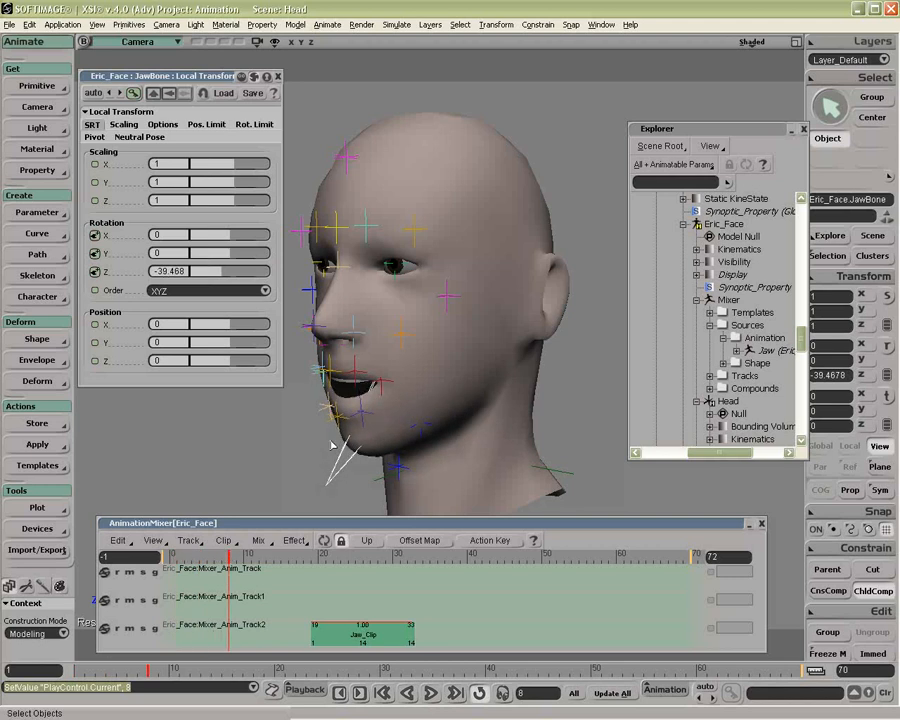
{"action": "key", "text": "c"}
{"action": "left_click_drag", "start_coordinate": [382, 358], "coordinate": [378, 365]}
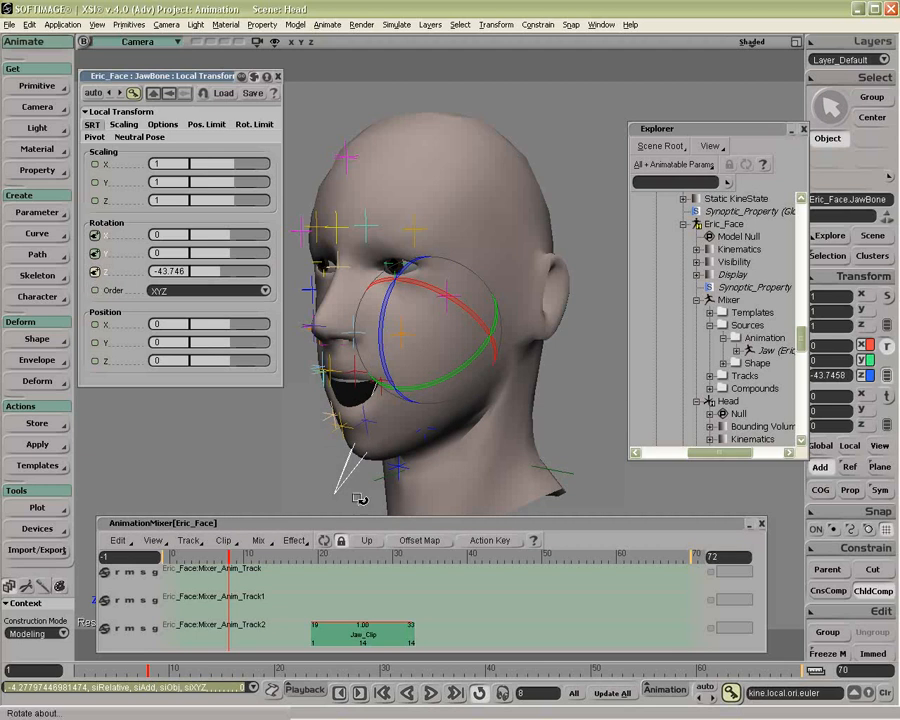
{"action": "left_click_drag", "start_coordinate": [282, 553], "coordinate": [222, 550]}
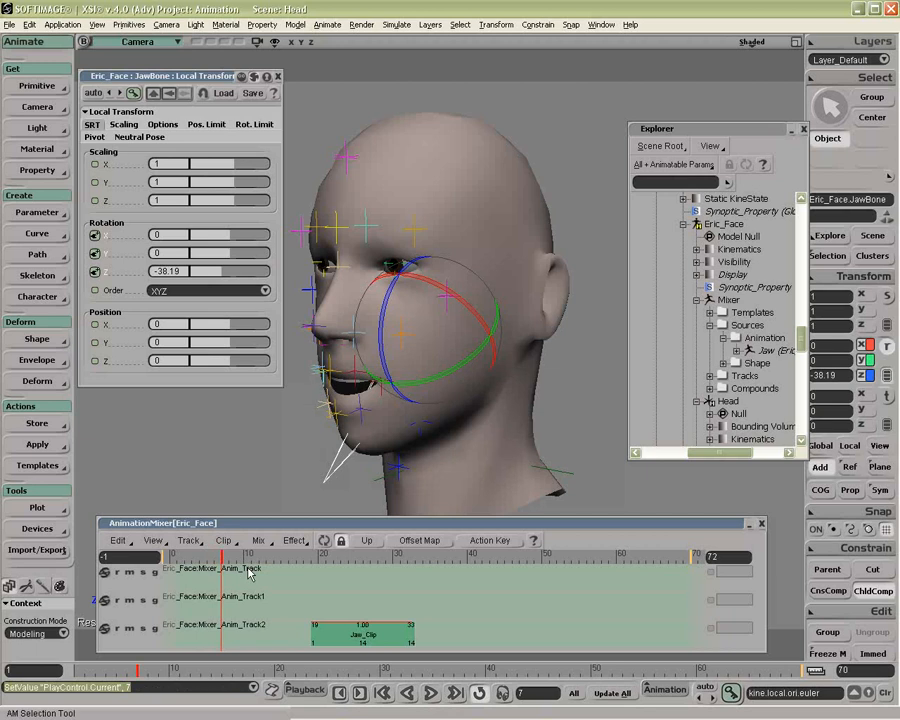
Step: Set the start frame of the Animation Mixer's displayed time range to -50
{"action": "left_click", "coordinate": [154, 559]}
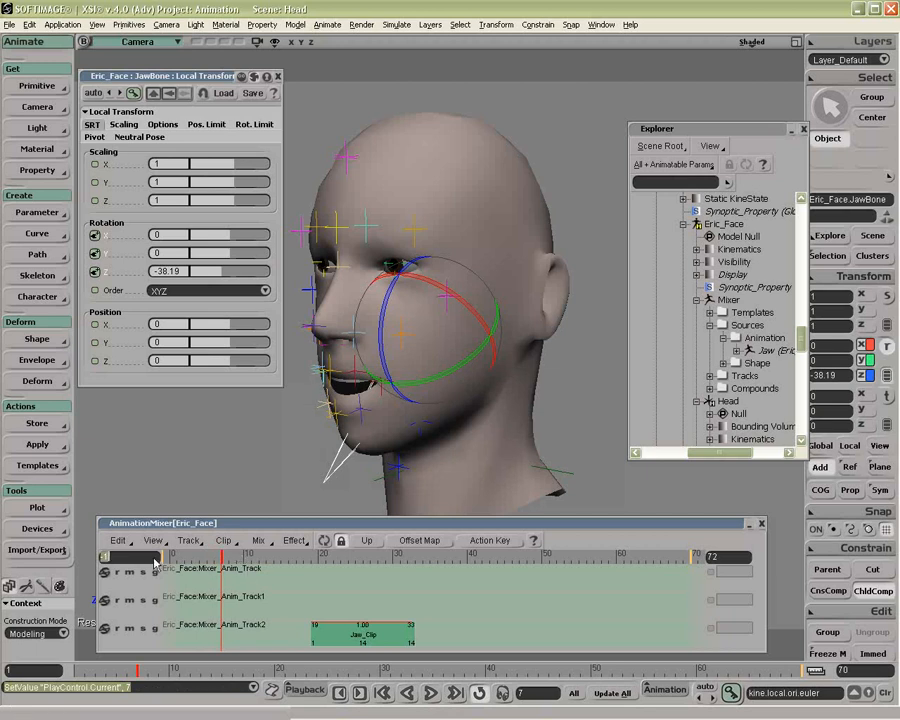
{"action": "type", "text": "-50"}
{"action": "key", "text": "Return"}
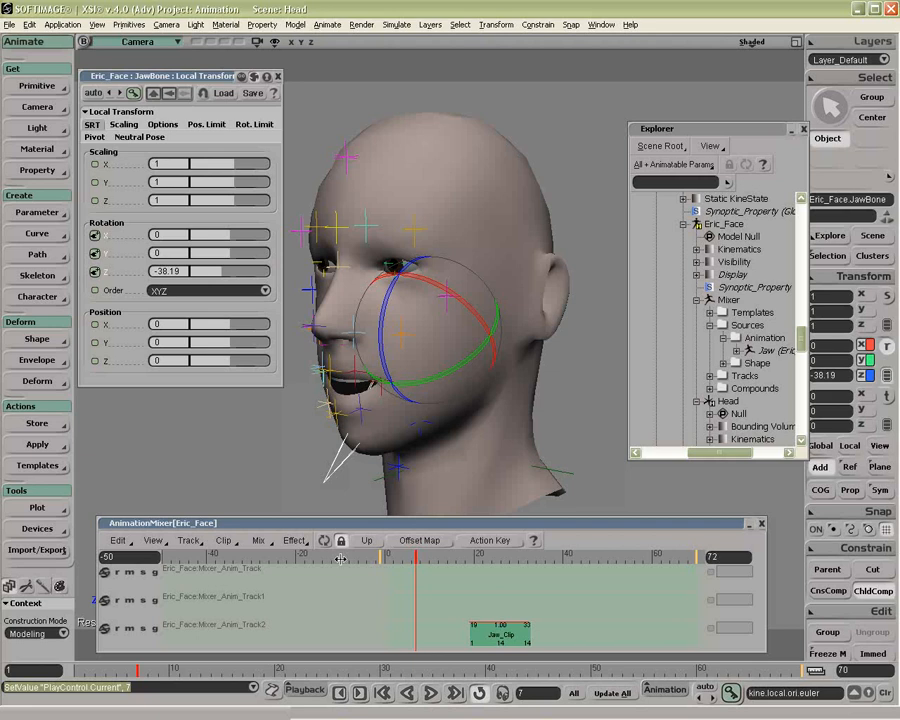
Step: Store the jaw bone's marked-parameter Fcurves as an action named Jaw2, keeping the original animation on the bone
{"action": "left_click", "coordinate": [37, 424]}
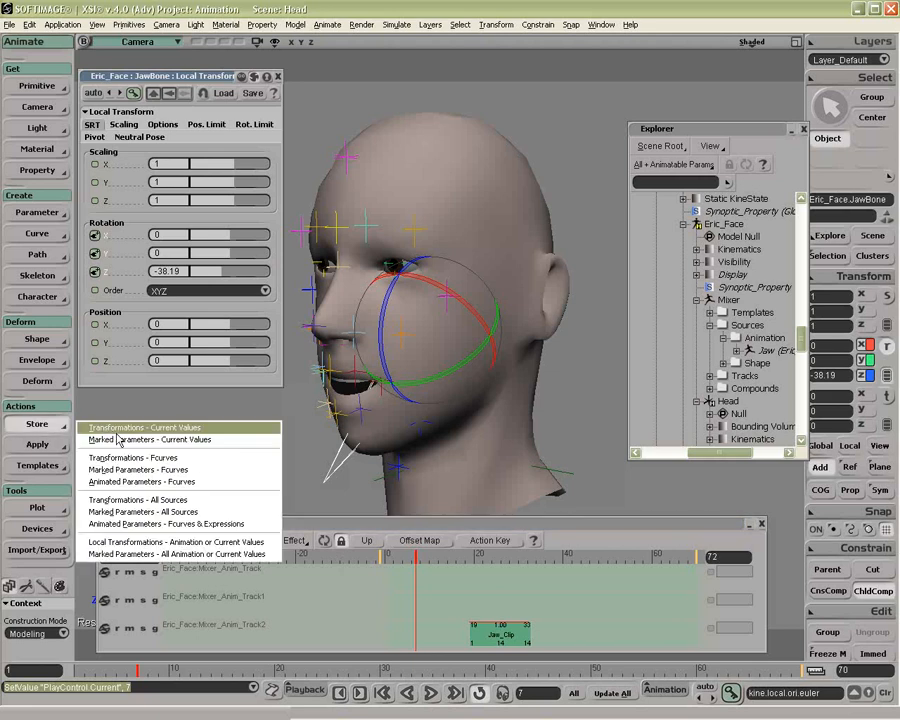
{"action": "left_click", "coordinate": [120, 470]}
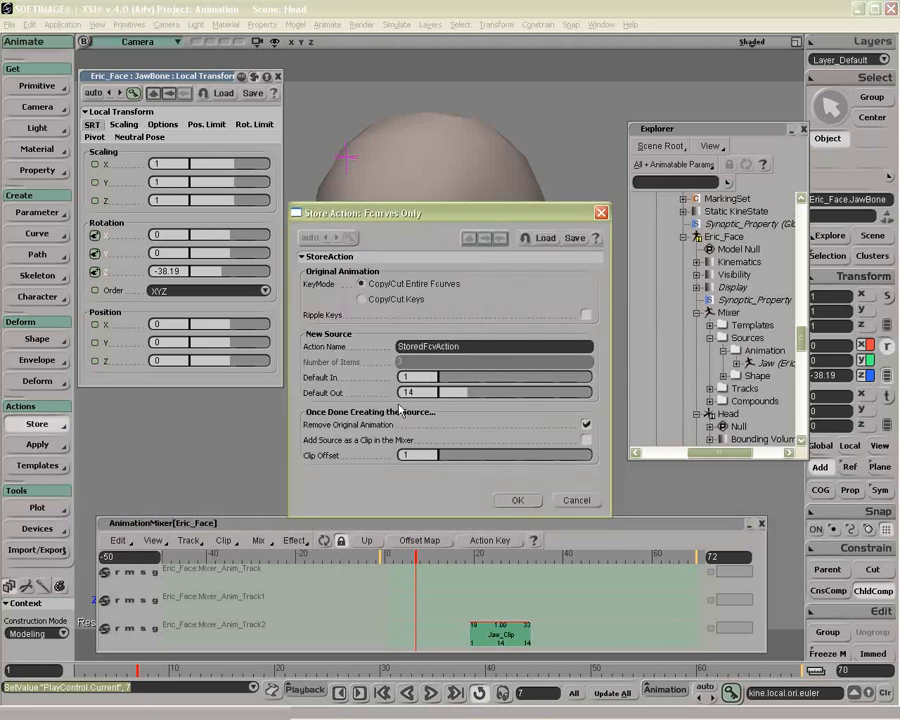
{"action": "left_click", "coordinate": [586, 425]}
{"action": "double_click", "coordinate": [466, 346]}
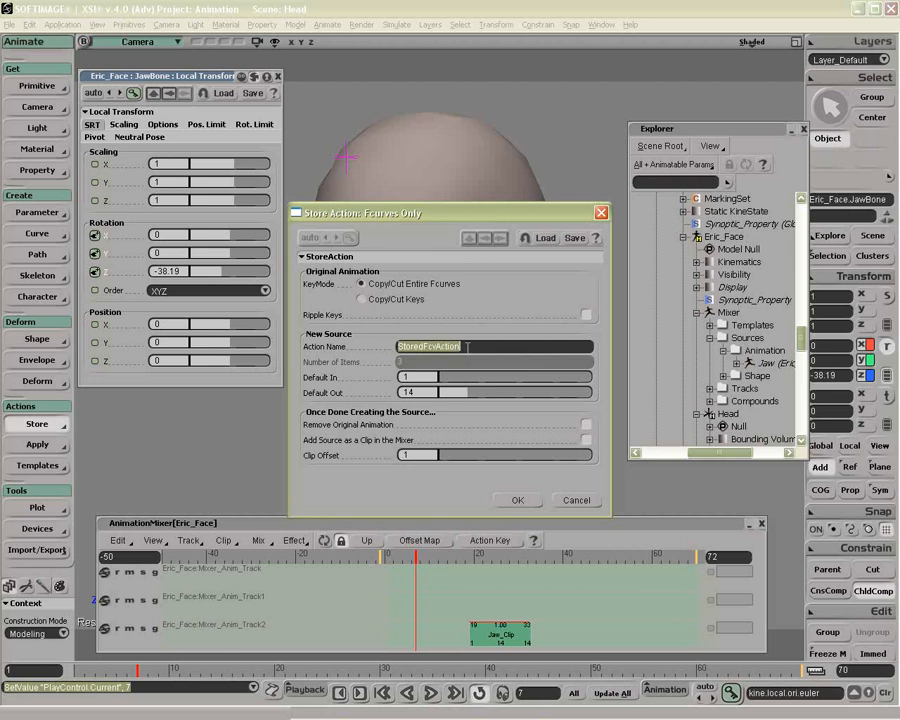
{"action": "type", "text": "Ja"}
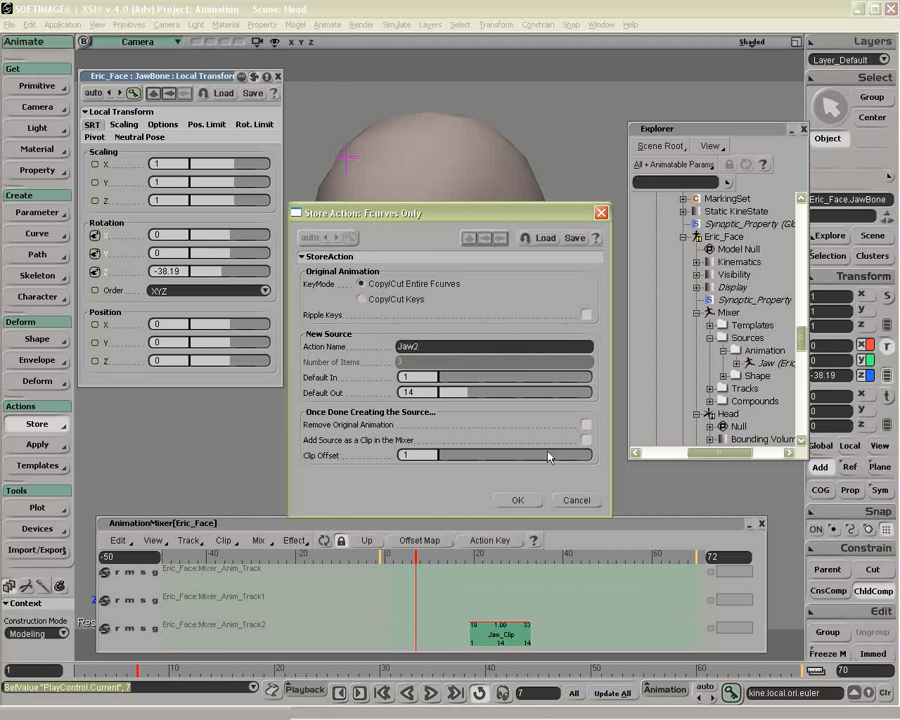
{"action": "type", "text": "w2"}
{"action": "left_click", "coordinate": [518, 500]}
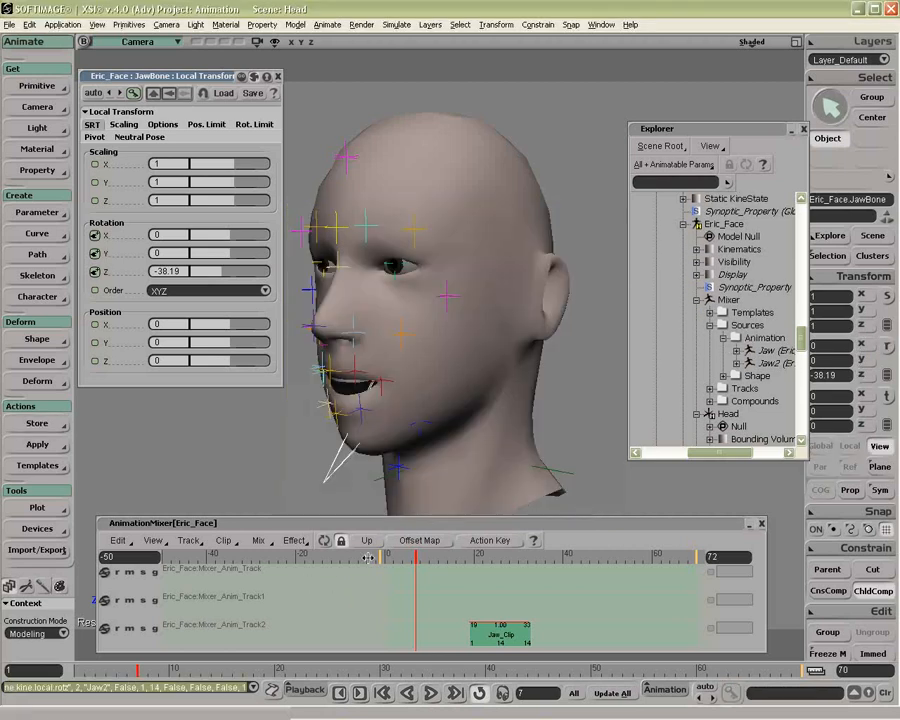
Step: Scrub to frame 6 and compare the contents of the Jaw and Jaw2 sources in the Explorer
{"action": "mouse_move", "coordinate": [407, 559]}
{"action": "left_mouse_down"}
{"action": "mouse_move", "coordinate": [429, 563]}
{"action": "mouse_move", "coordinate": [411, 559]}
{"action": "left_mouse_up"}
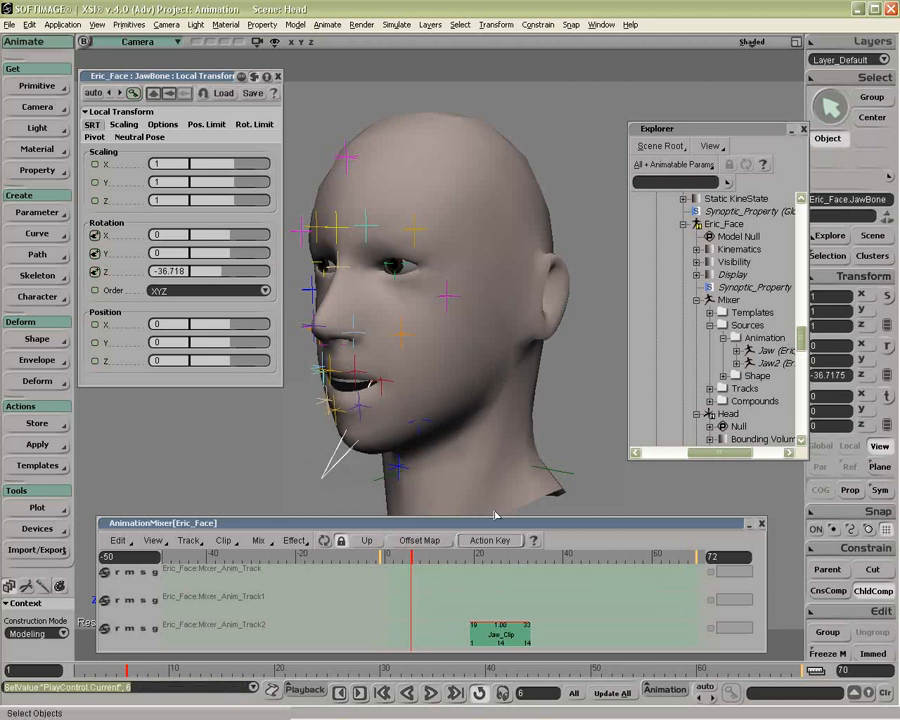
{"action": "left_click", "coordinate": [770, 352]}
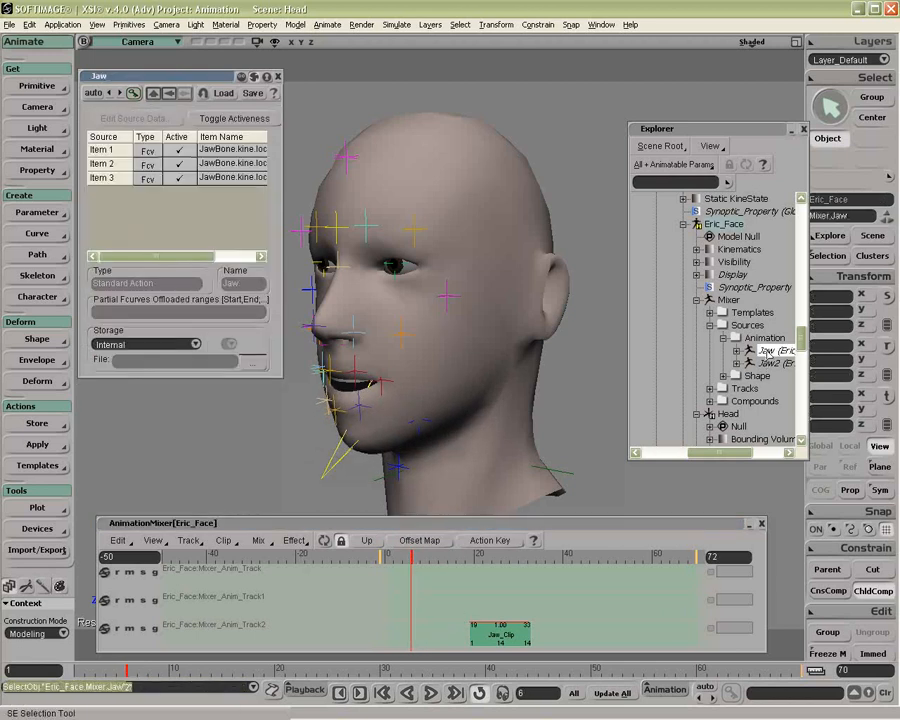
{"action": "left_click", "coordinate": [769, 364]}
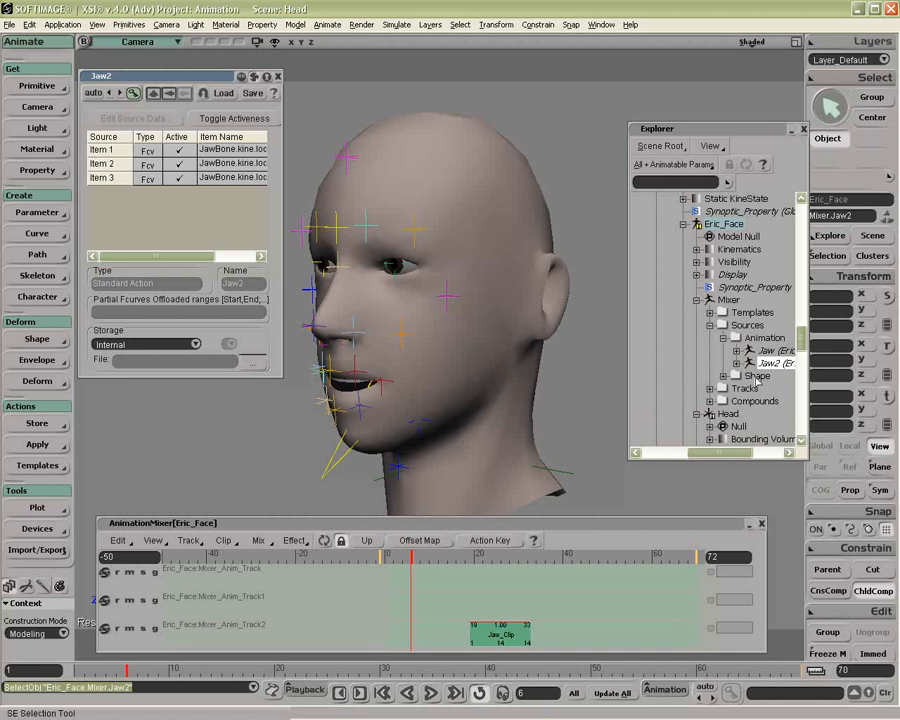
{"action": "left_click", "coordinate": [764, 355]}
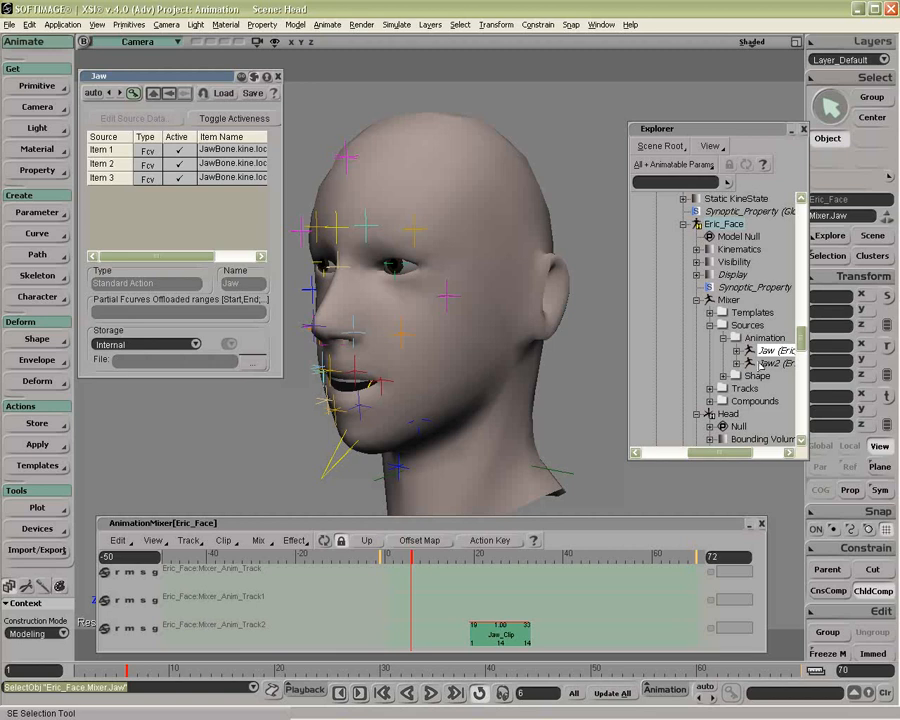
Step: Close the Jaw source's properties and delete the Jaw clip from the third animation track in the mixer
{"action": "left_click", "coordinate": [278, 77]}
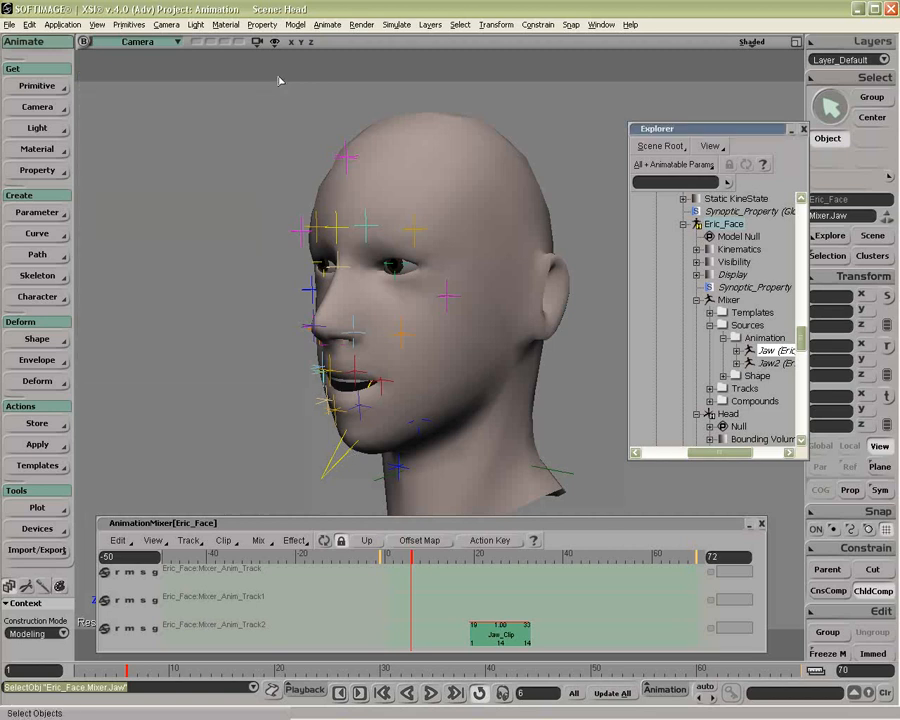
{"action": "left_click", "coordinate": [500, 632]}
{"action": "key", "text": "Delete"}
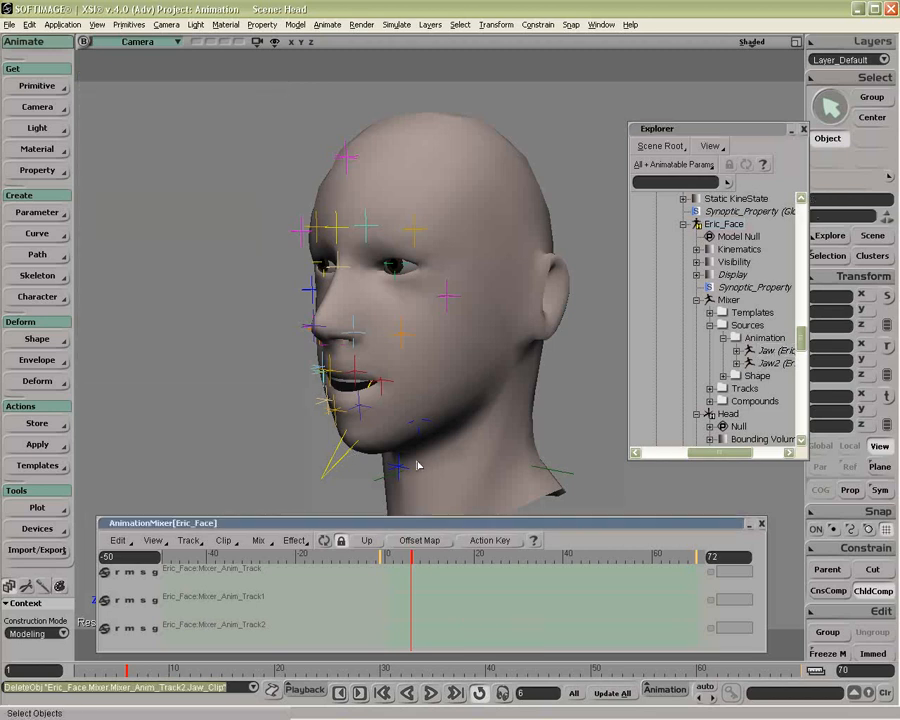
Step: Select the two left eyebrow controls and key their local position at frame 6
{"action": "left_click", "coordinate": [366, 228]}
{"action": "left_click", "coordinate": [415, 233], "text": "shift"}
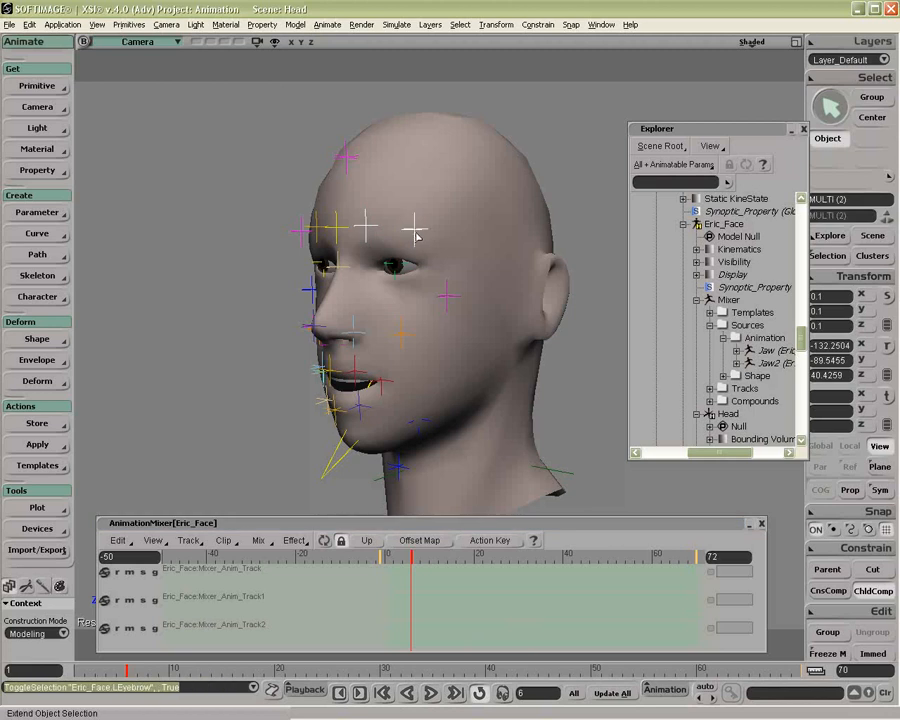
{"action": "middle_click_drag", "start_coordinate": [375, 453], "coordinate": [397, 455]}
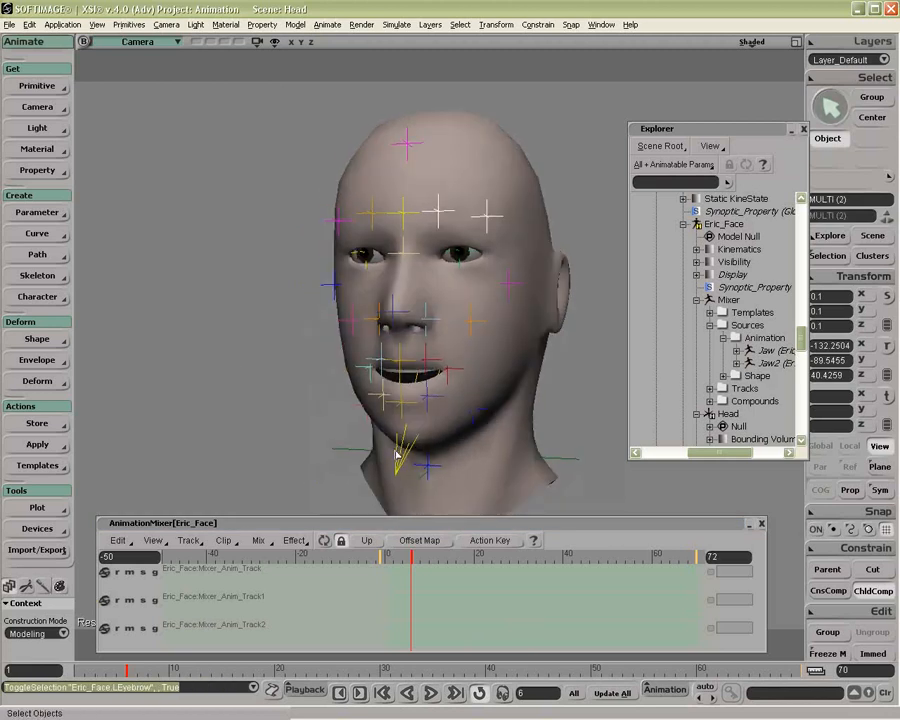
{"action": "left_click", "coordinate": [40, 423]}
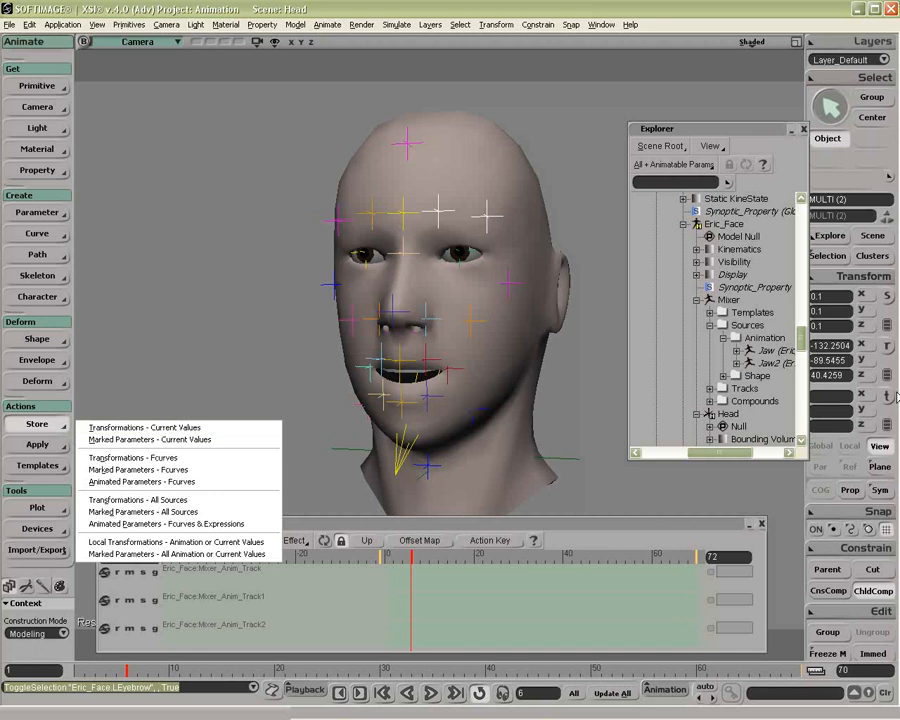
{"action": "key", "text": "v"}
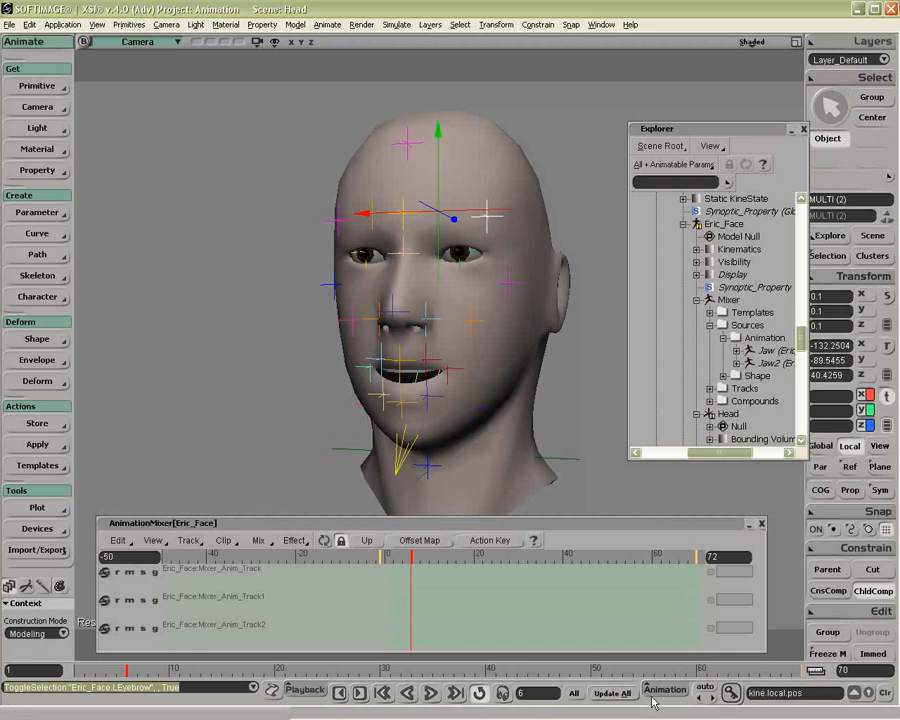
{"action": "left_click", "coordinate": [731, 692]}
Step: At frame 11, raise both left eyebrow controls slightly, and lift the outer one further on its own
{"action": "left_click", "coordinate": [177, 670]}
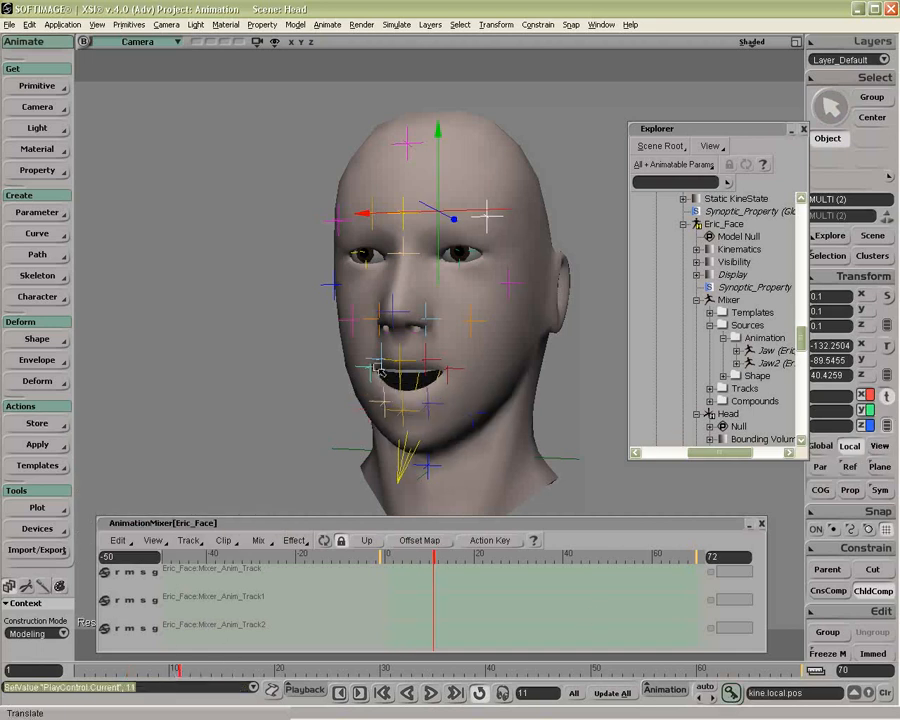
{"action": "left_click_drag", "start_coordinate": [488, 237], "coordinate": [489, 227]}
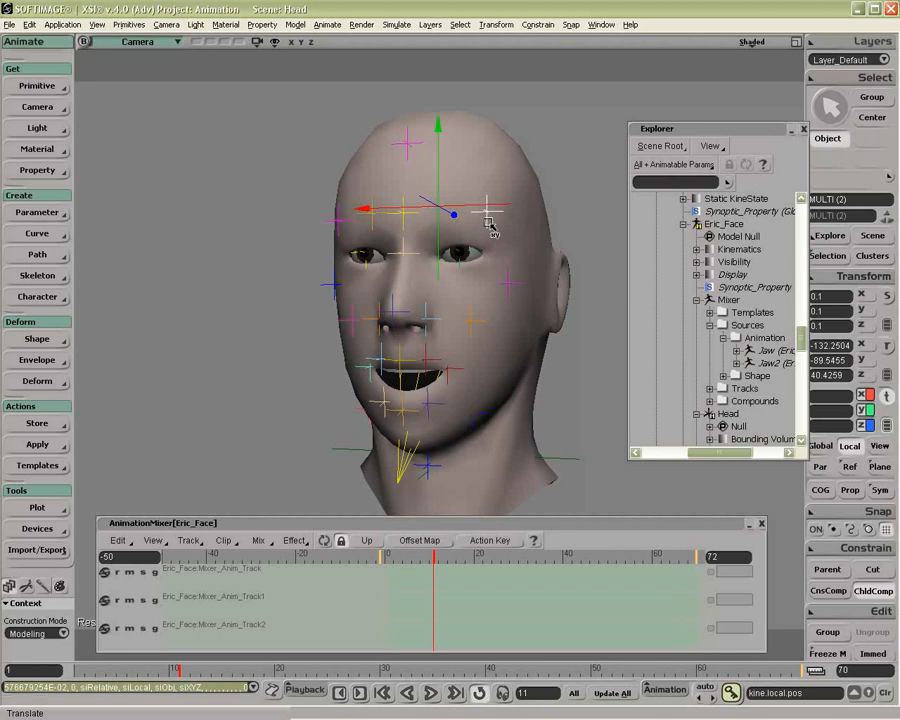
{"action": "key", "text": "space"}
{"action": "left_click", "coordinate": [489, 220]}
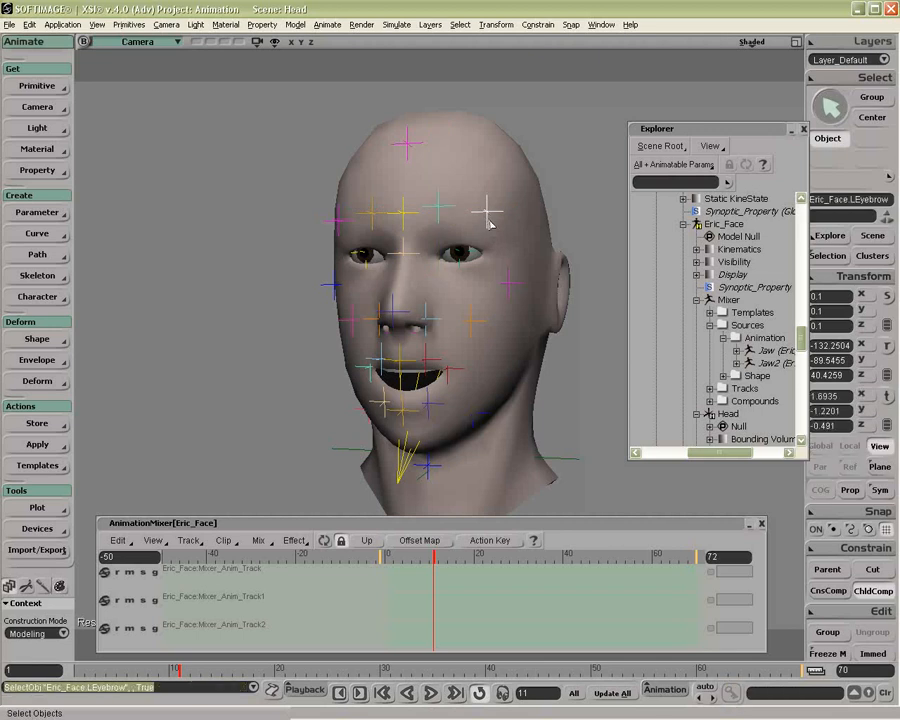
{"action": "key", "text": "v"}
{"action": "left_click_drag", "start_coordinate": [496, 216], "coordinate": [498, 195]}
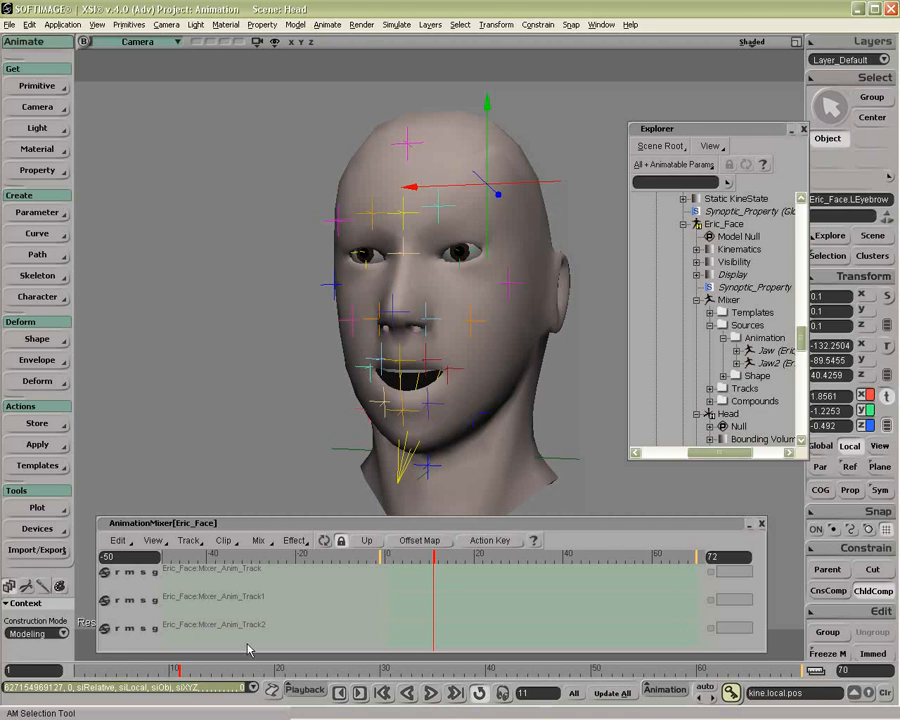
Step: Store the marked position Fcurves of both left eyebrow controls as an action named EyeBrow, removing the original animation
{"action": "left_click", "coordinate": [437, 207], "text": "ctrl"}
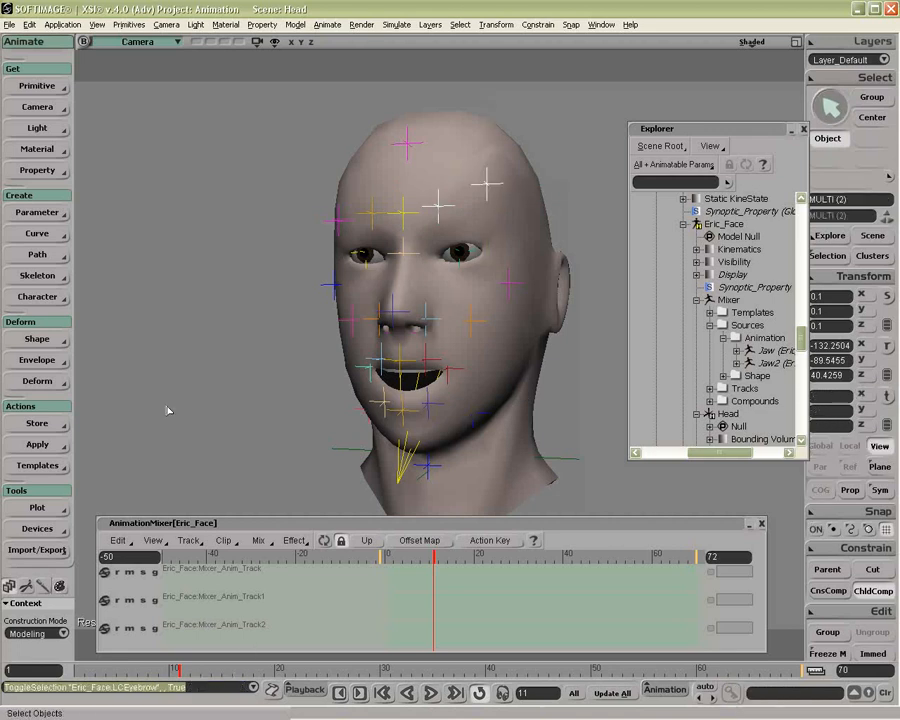
{"action": "left_click", "coordinate": [37, 424]}
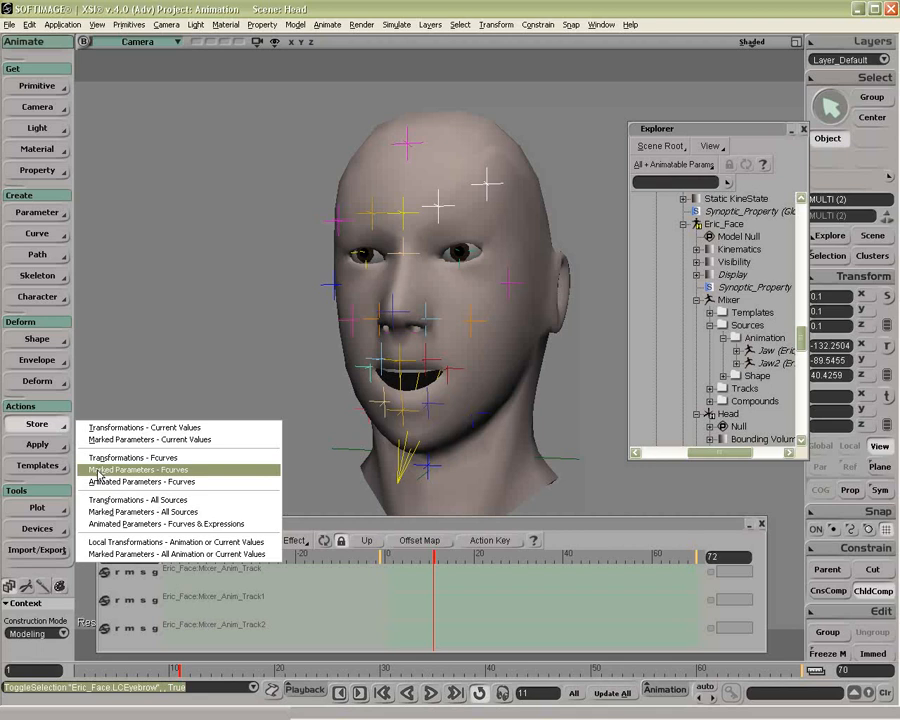
{"action": "left_click", "coordinate": [99, 473]}
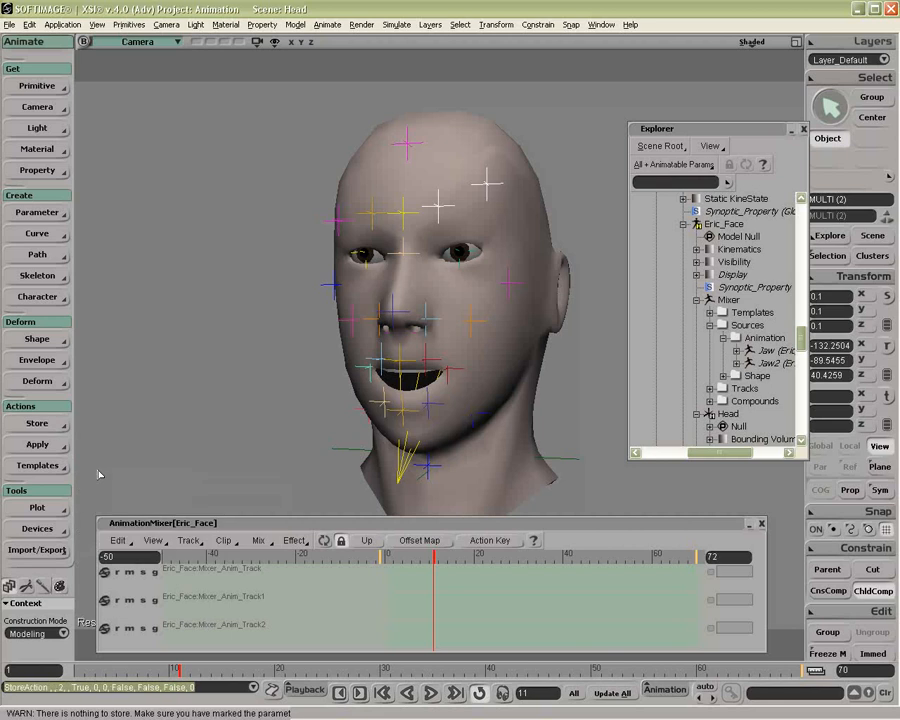
{"action": "left_click", "coordinate": [884, 421]}
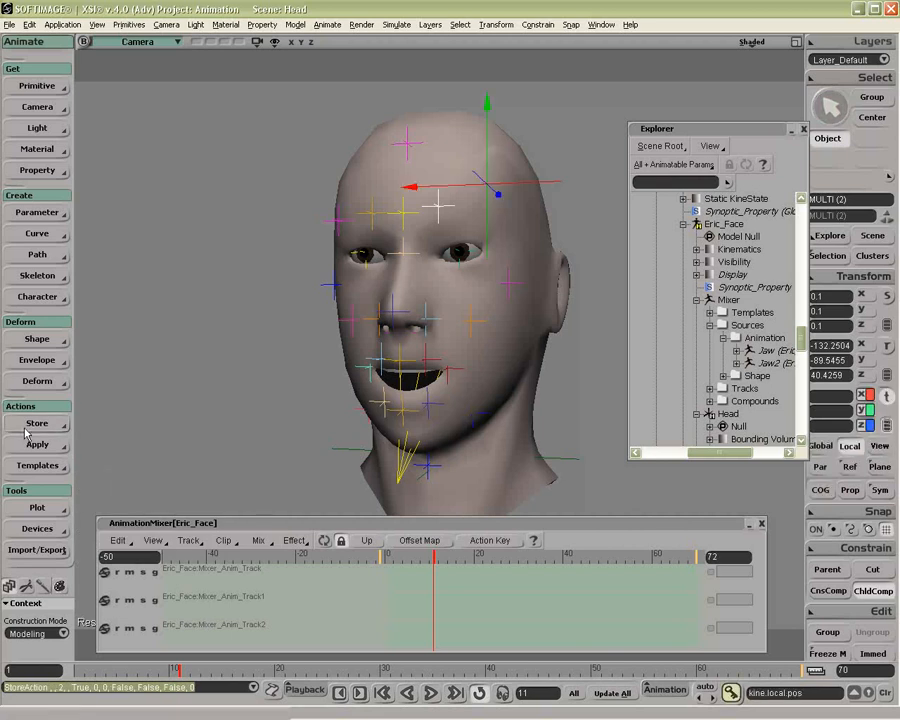
{"action": "left_click", "coordinate": [70, 428]}
{"action": "left_click", "coordinate": [138, 469]}
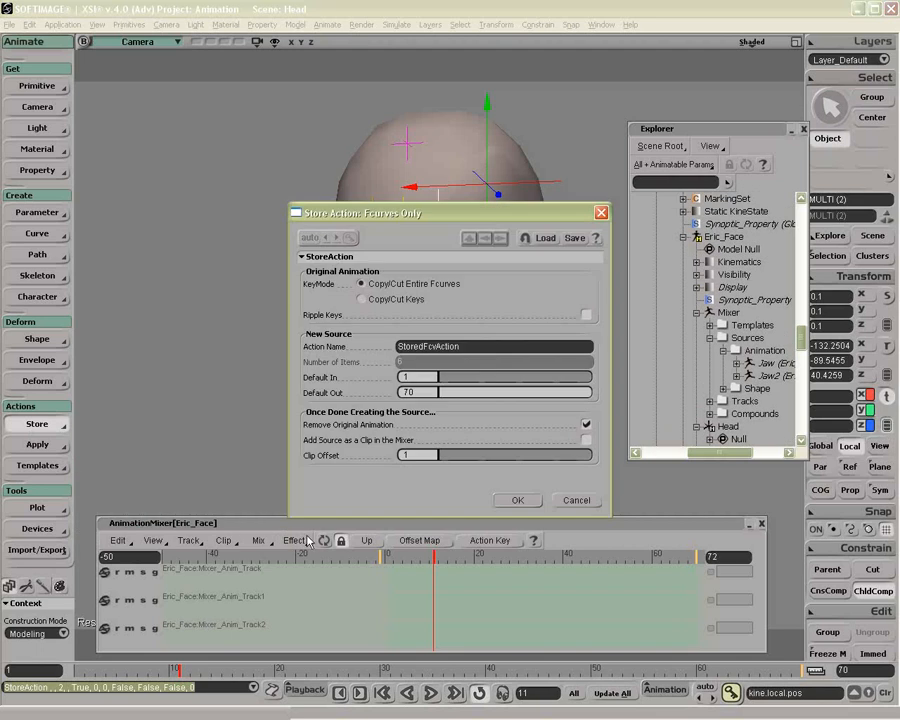
{"action": "left_click", "coordinate": [468, 347]}
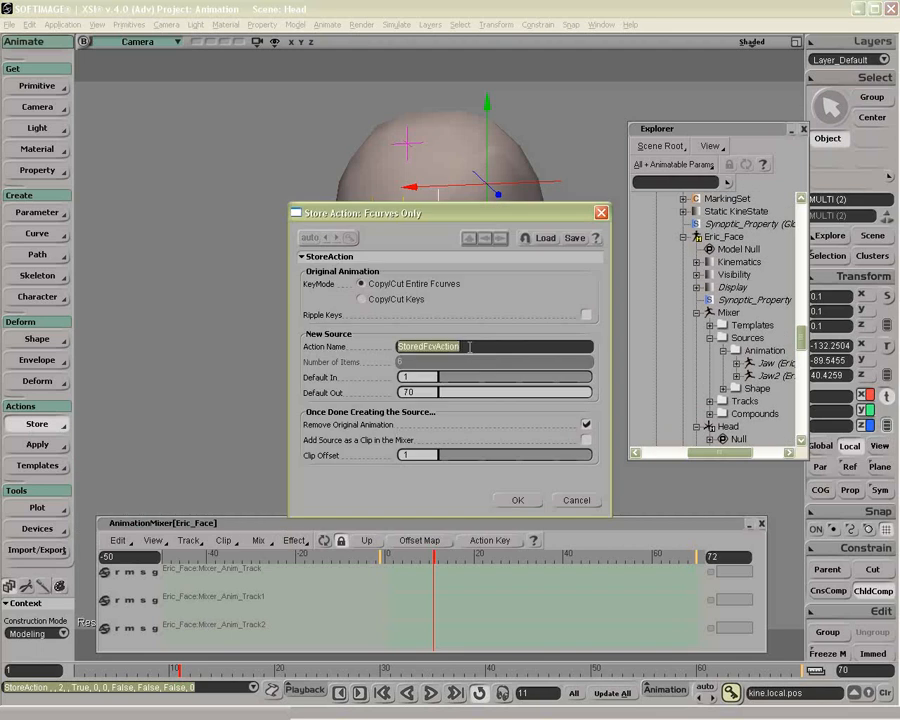
{"action": "type", "text": "EyeBrow"}
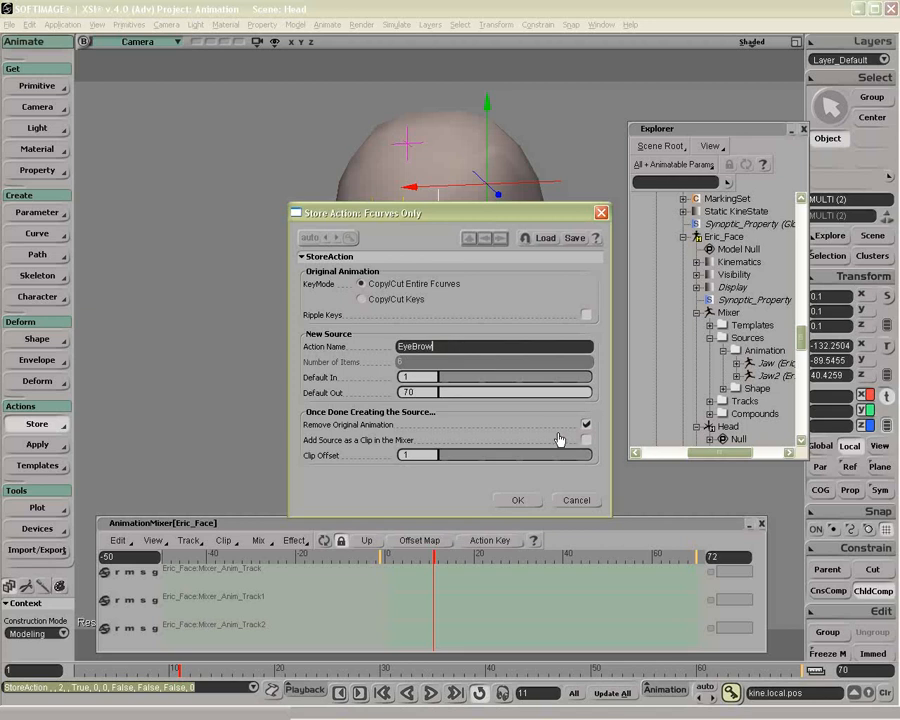
{"action": "left_click", "coordinate": [518, 499]}
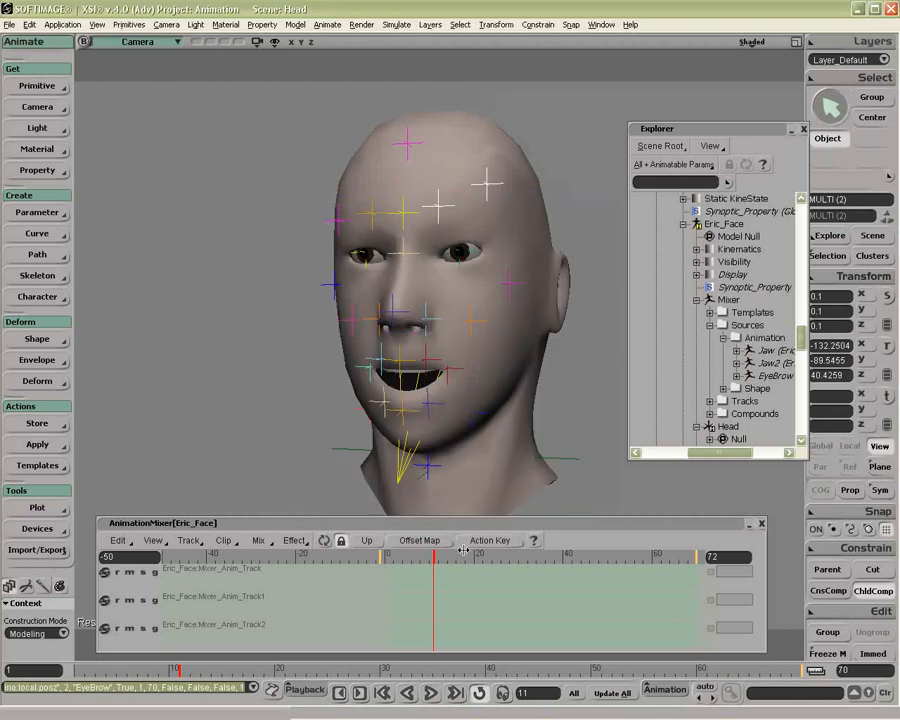
Step: Add the EyeBrow source as a clip on the first animation track, starting at frame 7
{"action": "right_click", "coordinate": [415, 574]}
{"action": "left_click", "coordinate": [453, 419]}
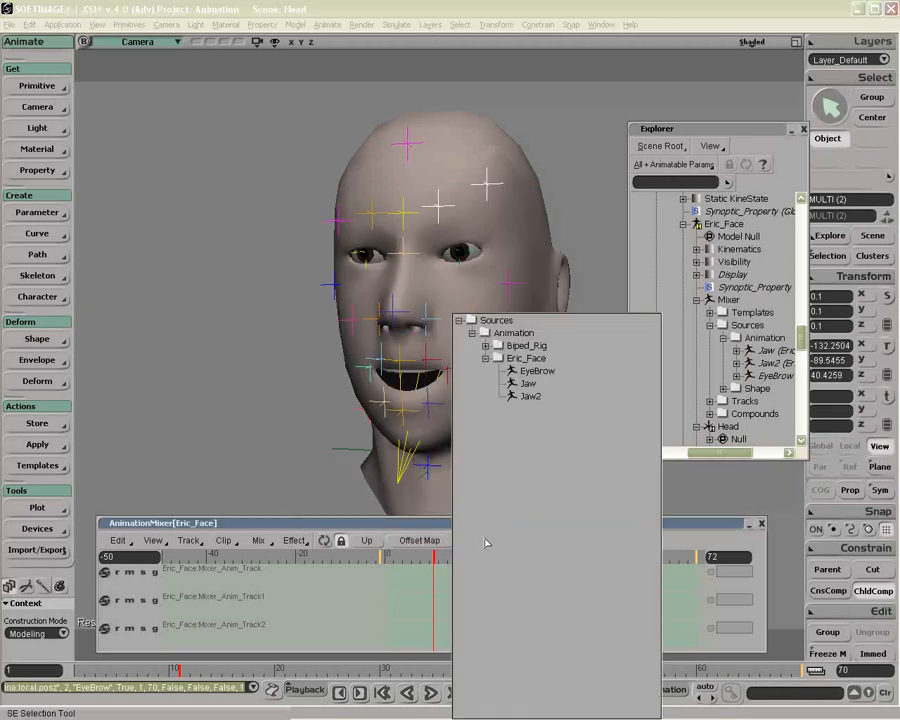
{"action": "left_click", "coordinate": [537, 370]}
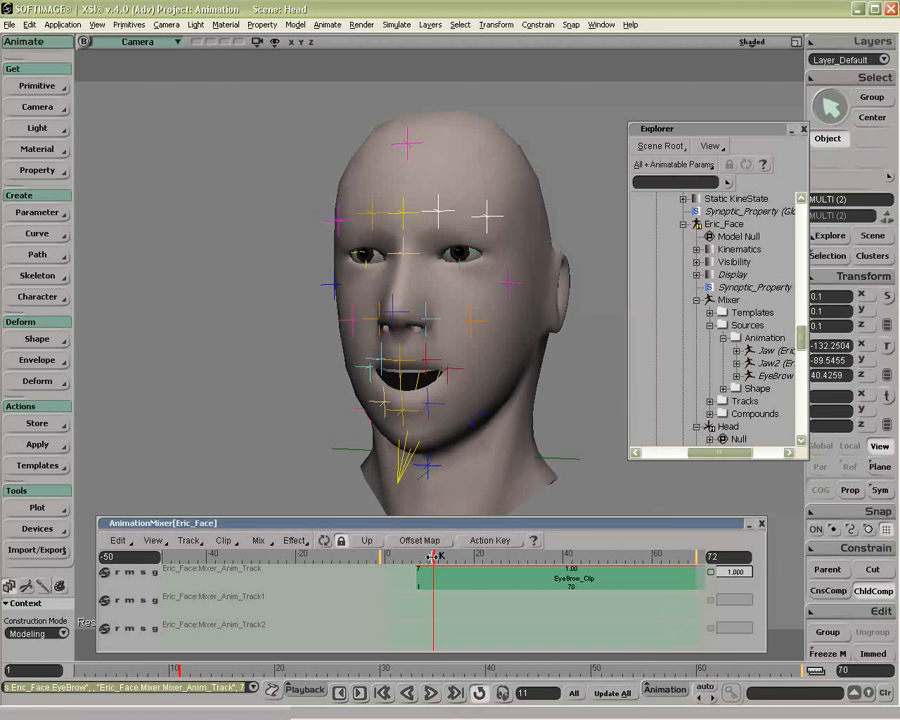
Step: Scale the EyeBrow clip to span frames 13 to 37, and scrub to frame 27 to check the motion
{"action": "left_click_drag", "start_coordinate": [419, 561], "coordinate": [549, 578]}
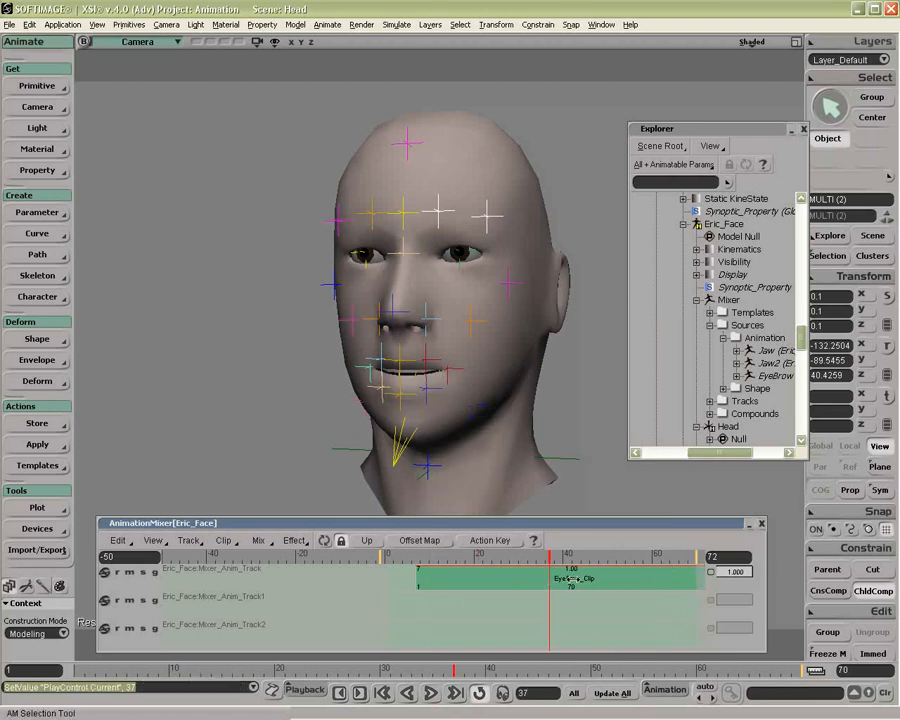
{"action": "left_click_drag", "start_coordinate": [421, 580], "coordinate": [505, 568]}
{"action": "left_click", "coordinate": [511, 560]}
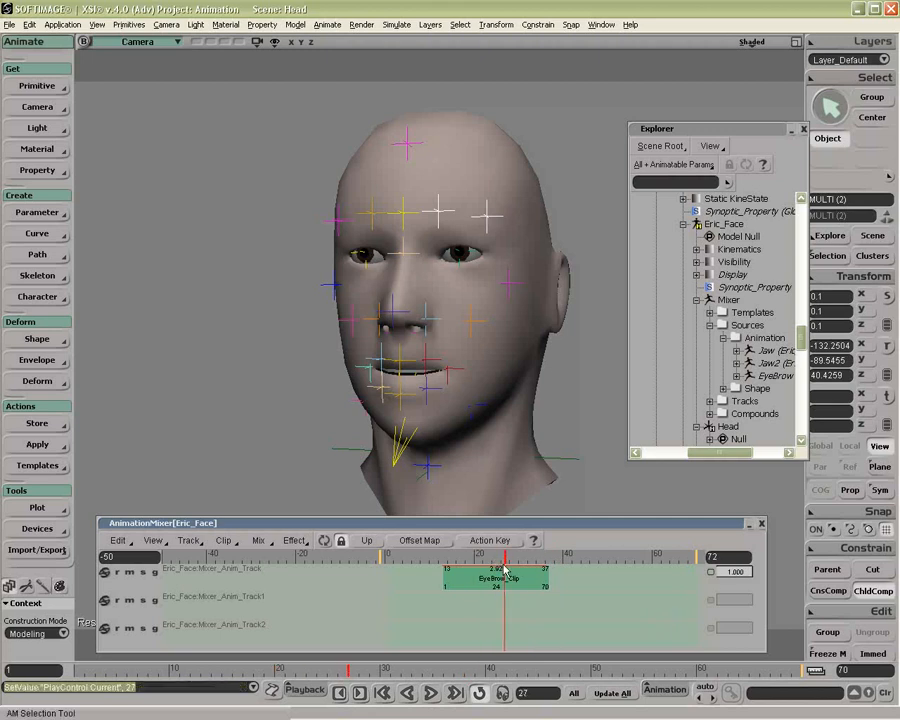